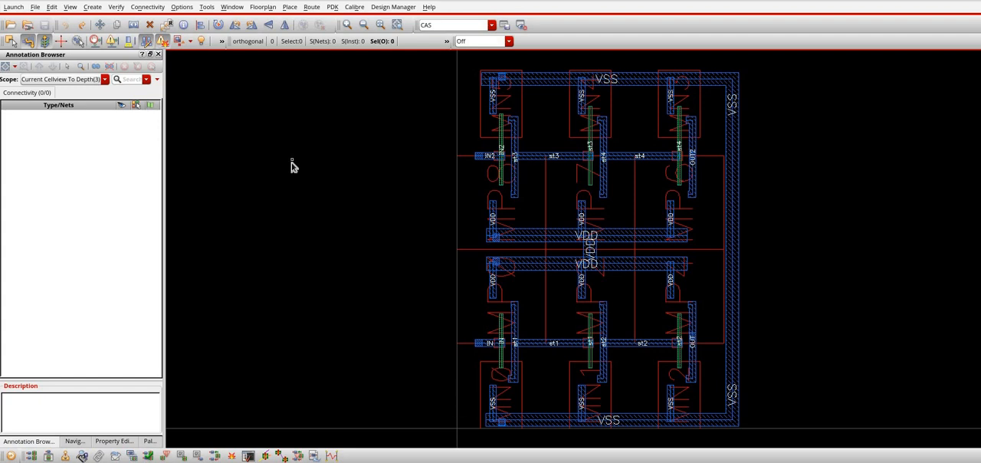
# Copy the three upper-row transistors MN5, MN4 and MN3 into the empty area beside the layout
pyautogui.click(292, 163)
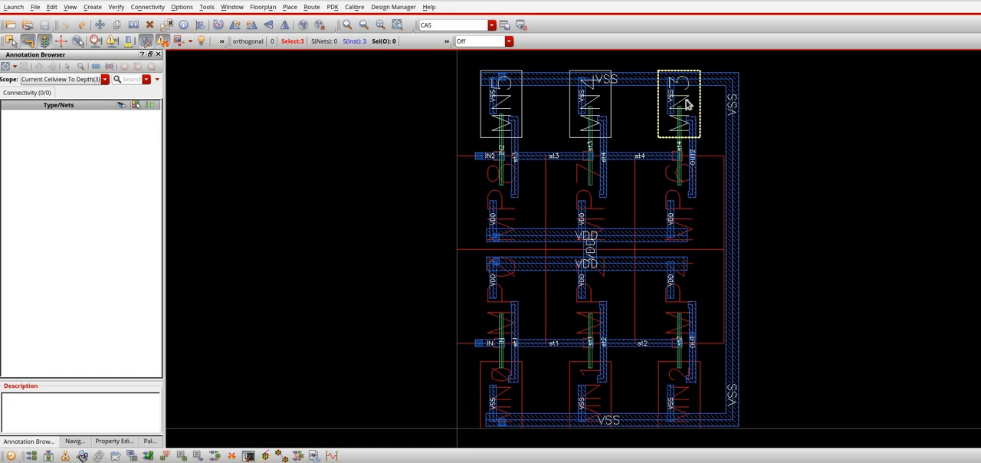
pyautogui.moveTo(686, 99); pyautogui.dragTo(343, 257)
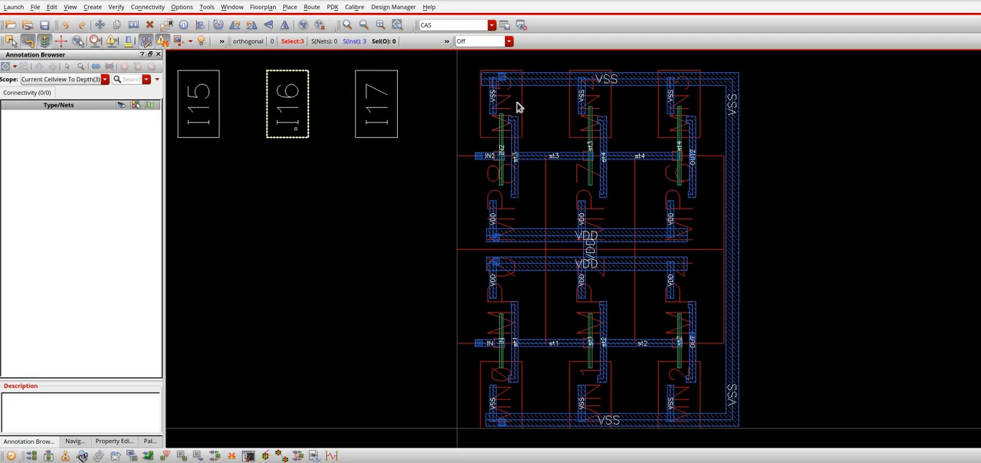
# Delete the original MN3, MN4 and MN5 instances from the upper row
pyautogui.keyDown('shift'); pyautogui.click(691, 104); pyautogui.keyUp('shift')
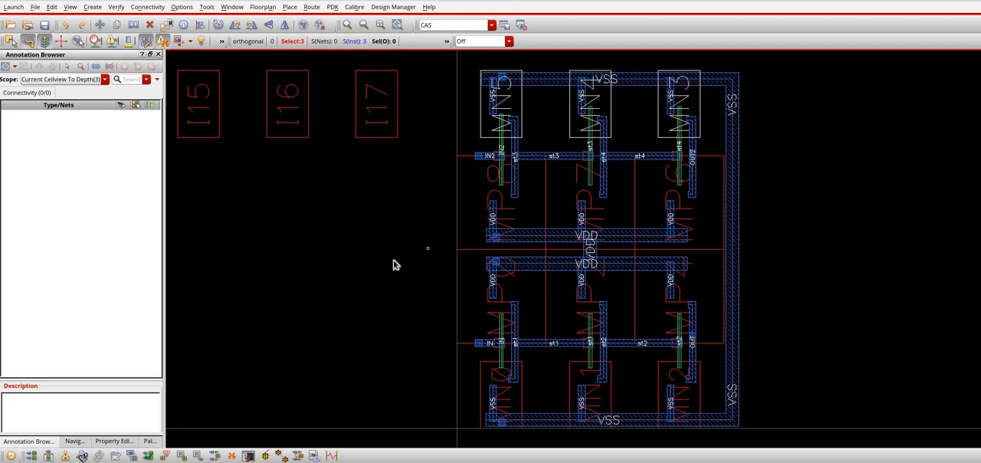
pyautogui.press('Delete')
pyautogui.click(47, 28)
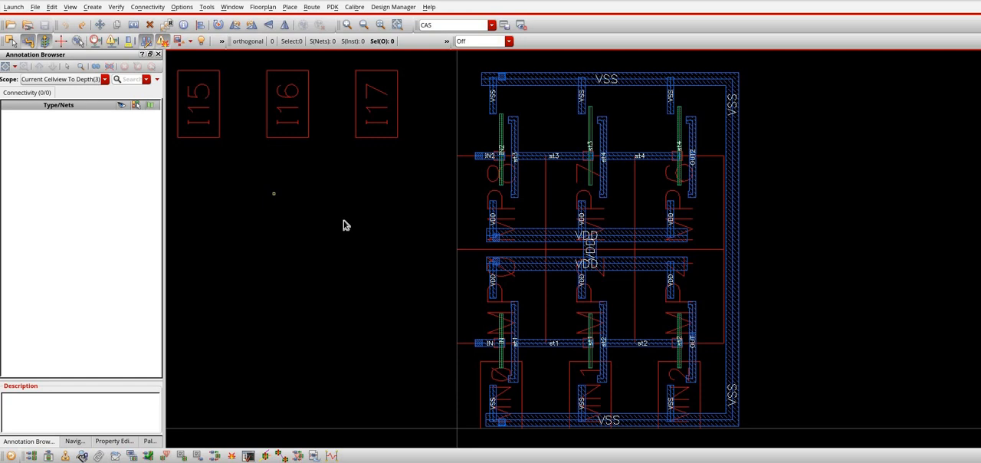
# Check the layout against its source using the preset checks, and expand the Unbound and Ungenerated results
pyautogui.click(162, 9)
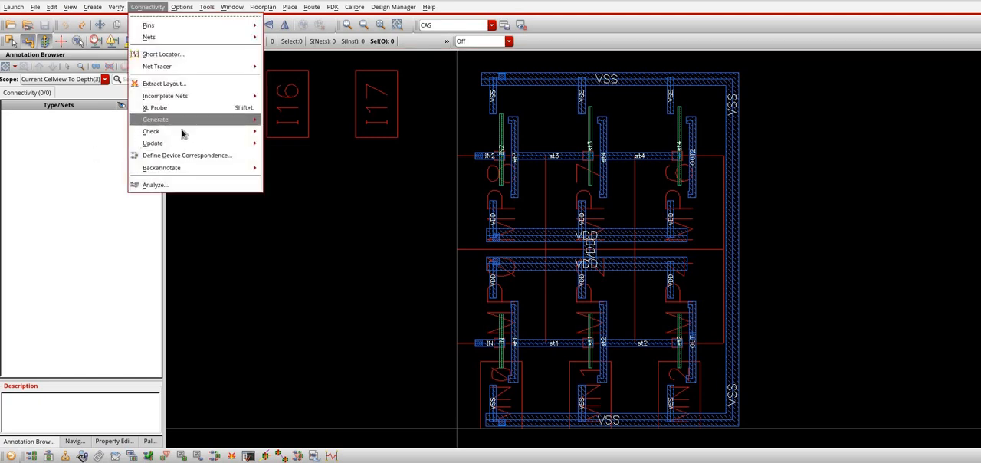
pyautogui.moveTo(253, 131)
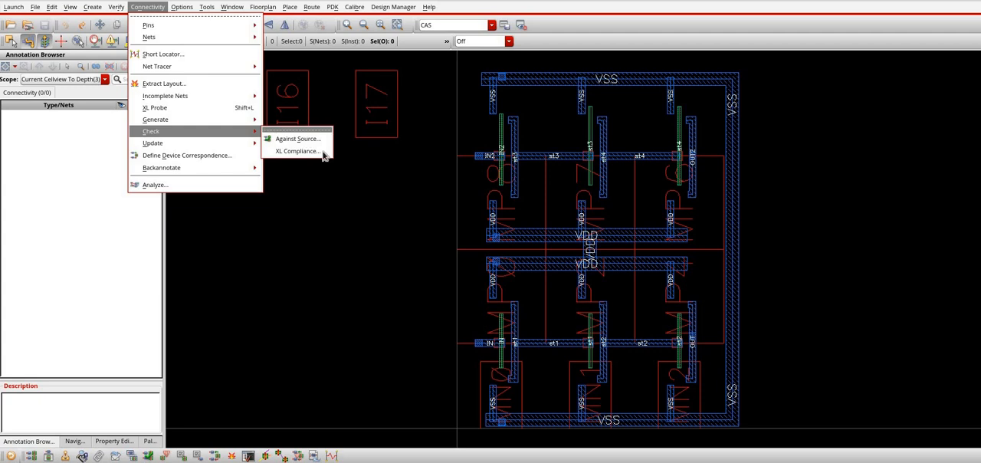
pyautogui.click(318, 140)
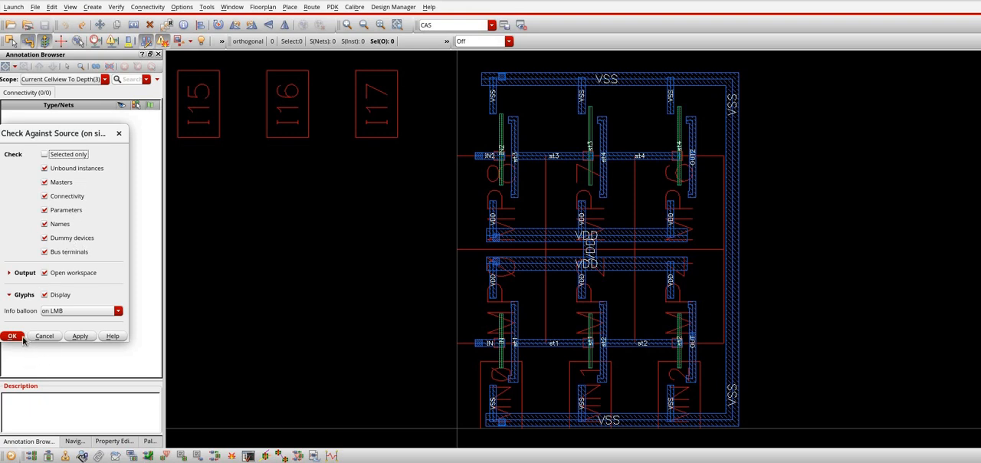
pyautogui.press('Return')
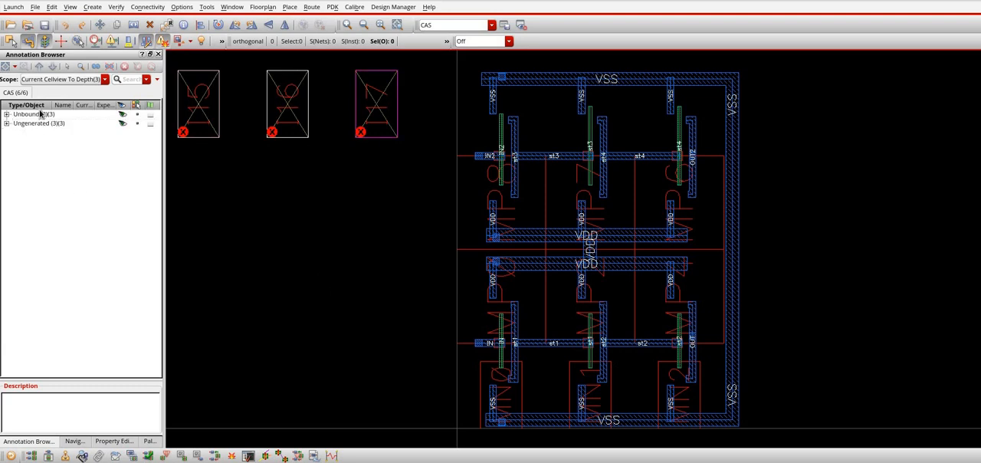
pyautogui.doubleClick(42, 114)
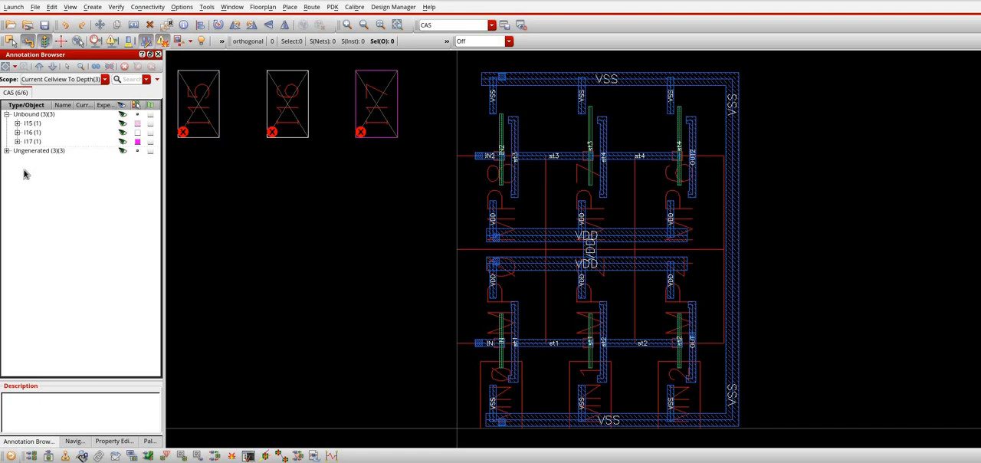
pyautogui.click(6, 152)
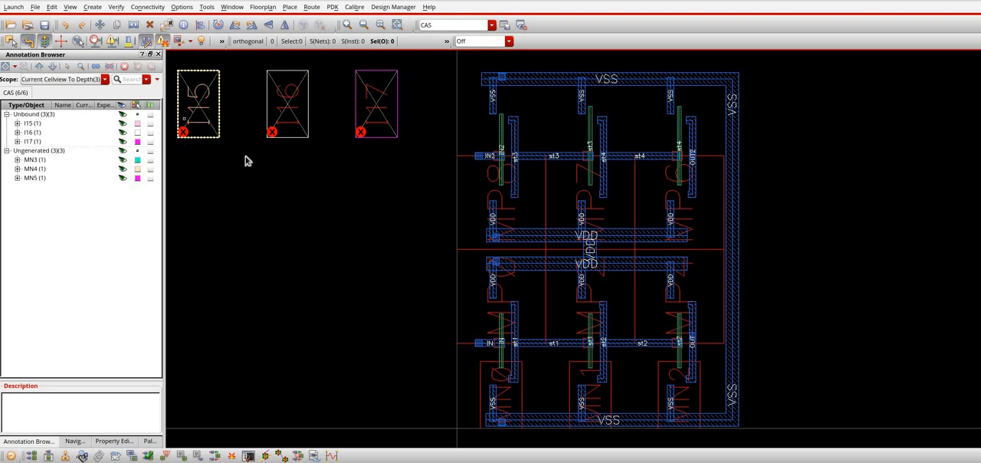
pyautogui.rightClick(193, 91)
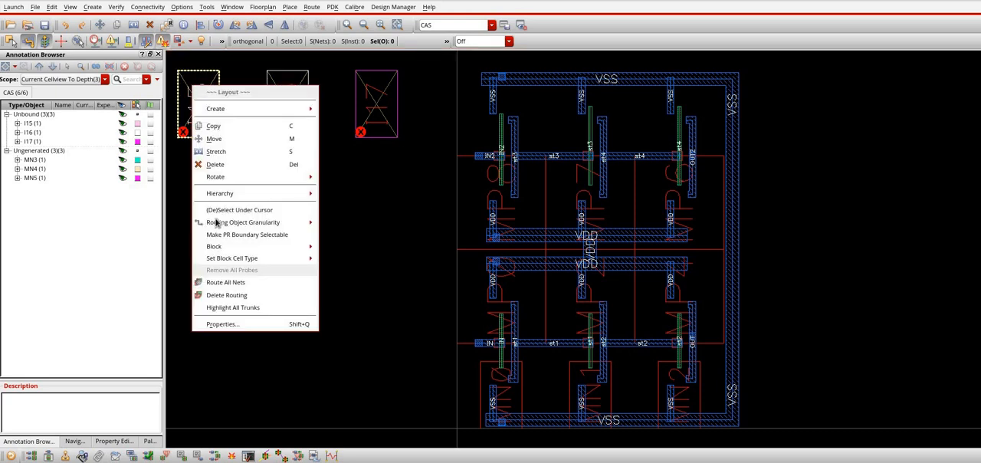
pyautogui.click(32, 119)
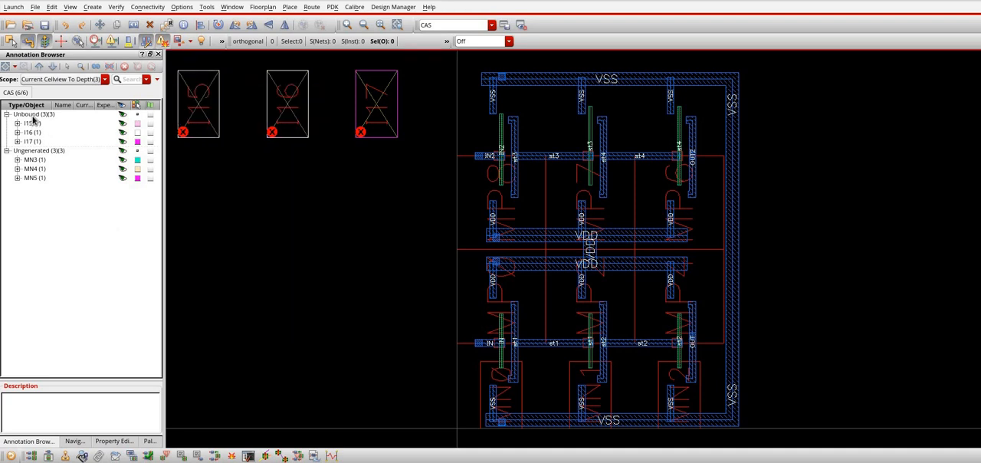
pyautogui.rightClick(33, 119)
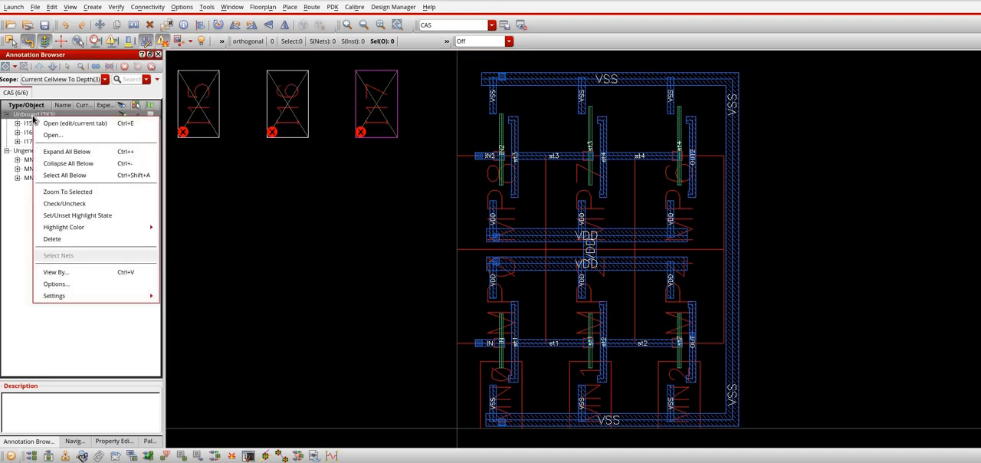
pyautogui.click(183, 133)
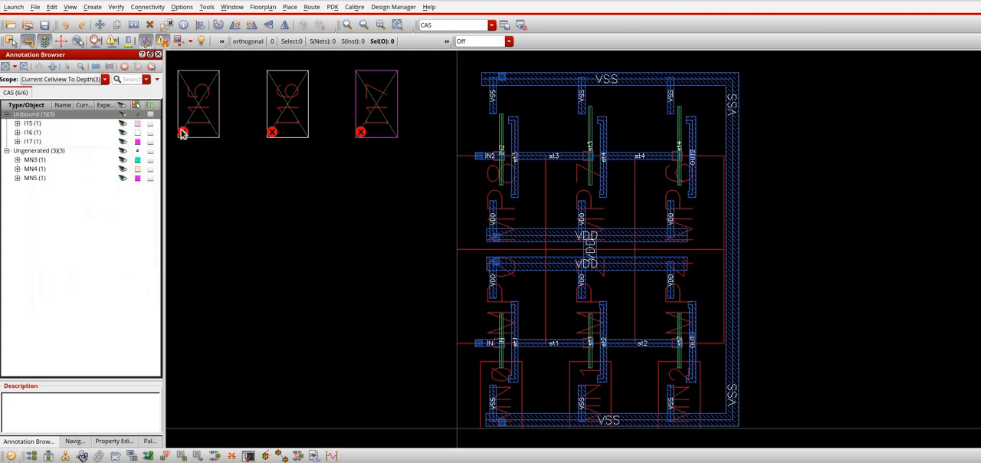
# Bind the unbound layout instance I15 to schematic device MN5, updating its name and parameters
pyautogui.rightClick(182, 133)
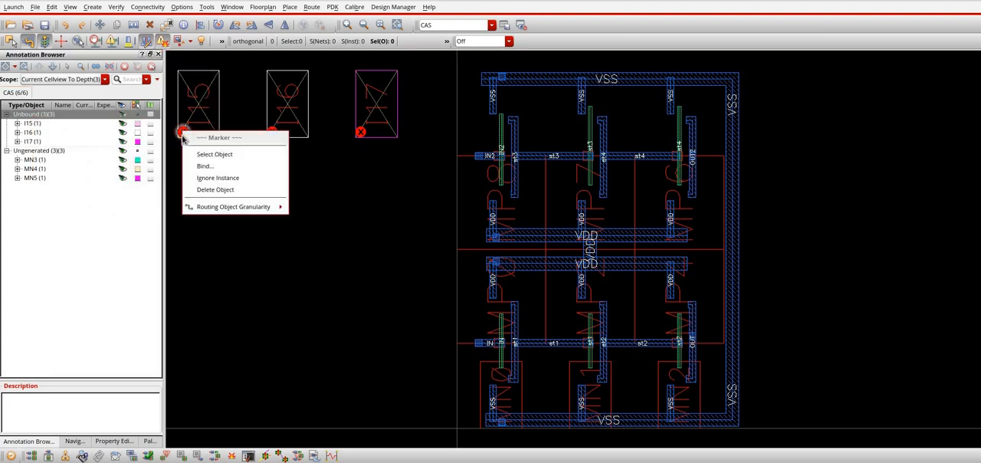
pyautogui.click(220, 168)
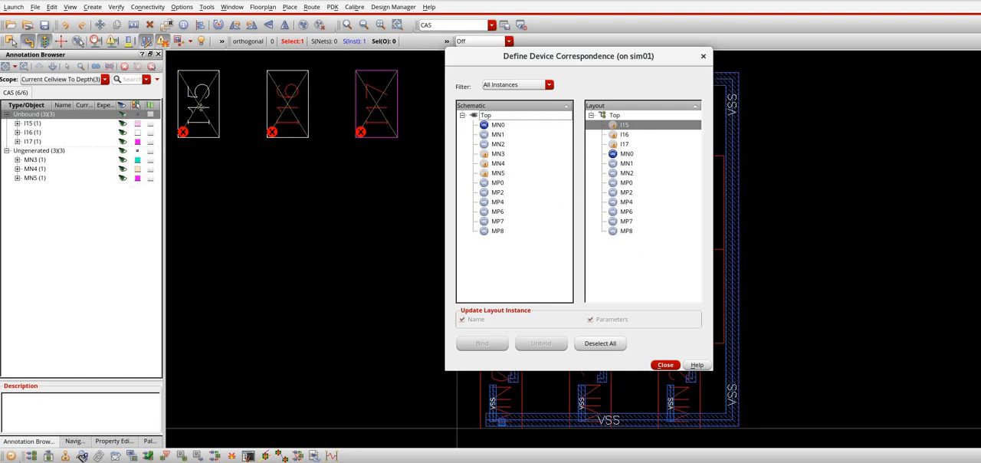
pyautogui.click(200, 110)
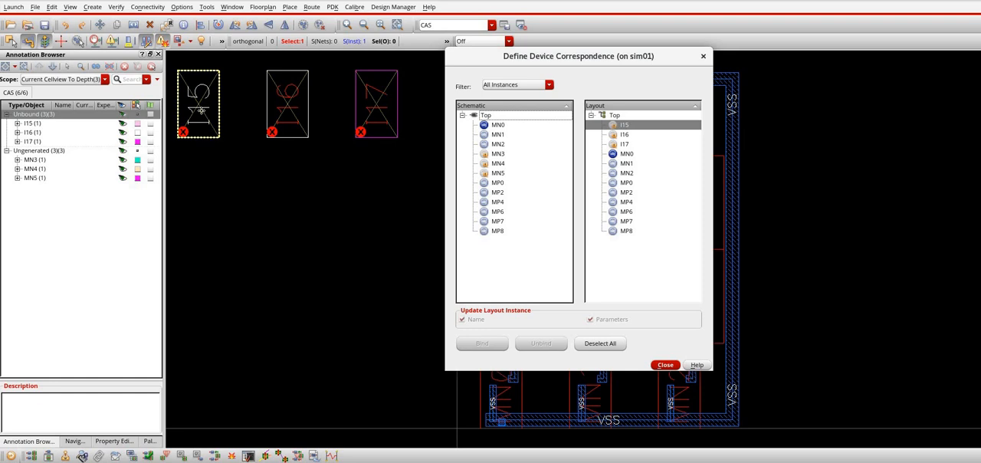
pyautogui.click(500, 173)
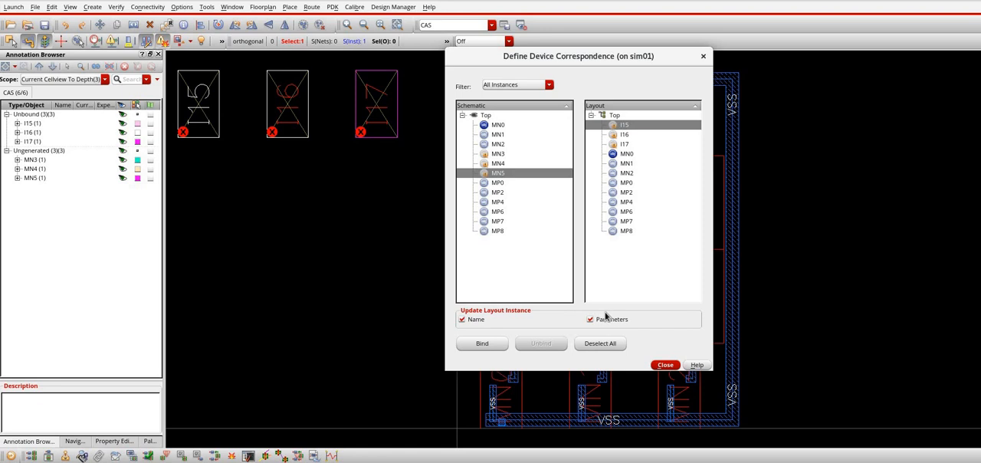
pyautogui.click(498, 347)
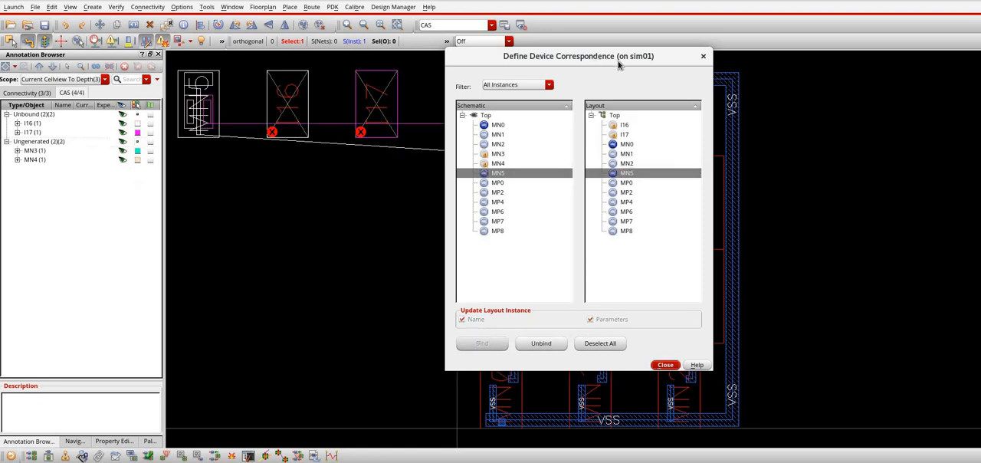
pyautogui.moveTo(402, 322); pyautogui.dragTo(364, 179)
pyautogui.moveTo(415, 210); pyautogui.dragTo(399, 168)
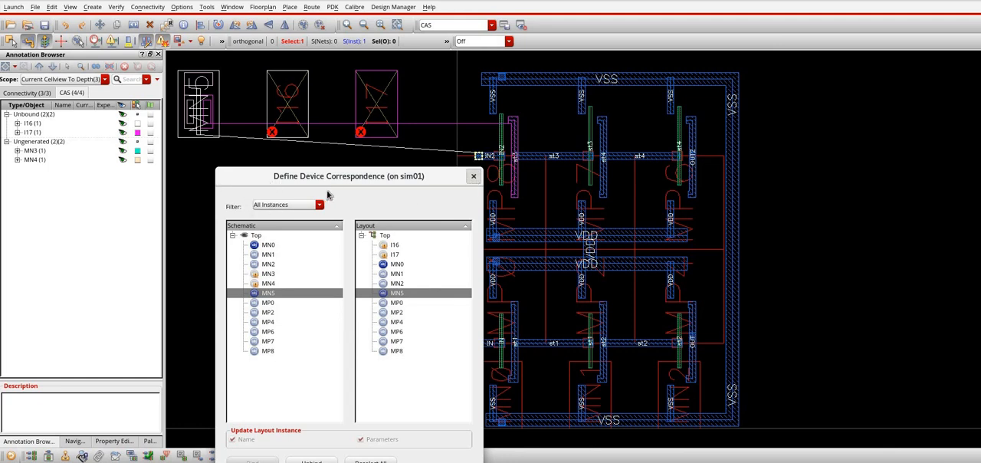
# Define the device correspondence for layout instance I16 by binding it to schematic device MN4 with name and parameters updated
pyautogui.click(290, 97)
pyautogui.click(290, 95)
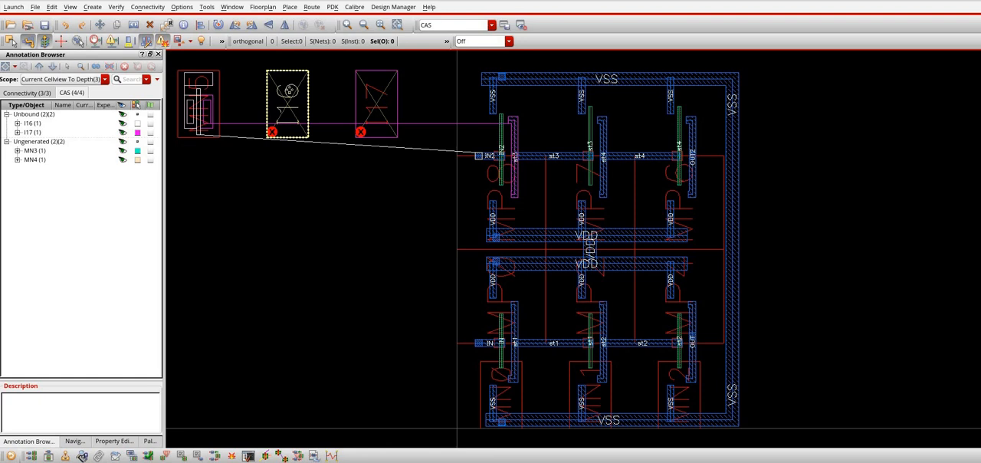
pyautogui.rightClick(290, 92)
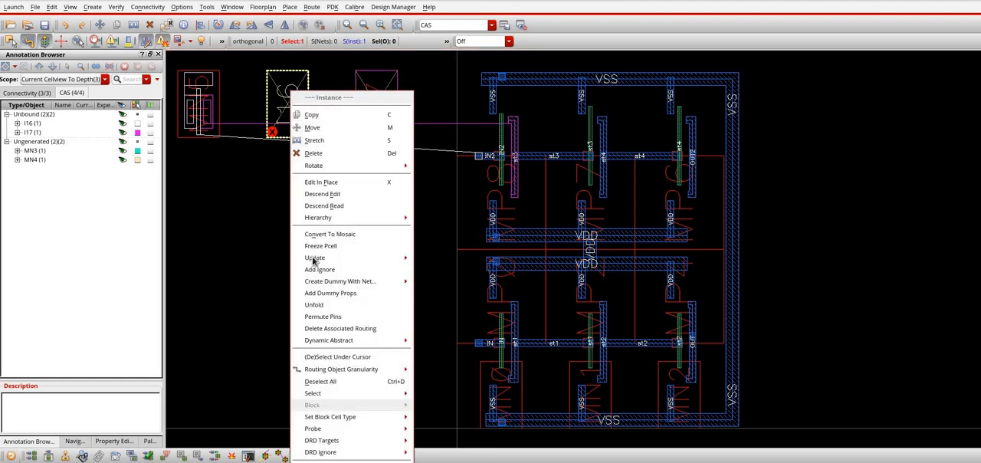
pyautogui.moveTo(314, 257)
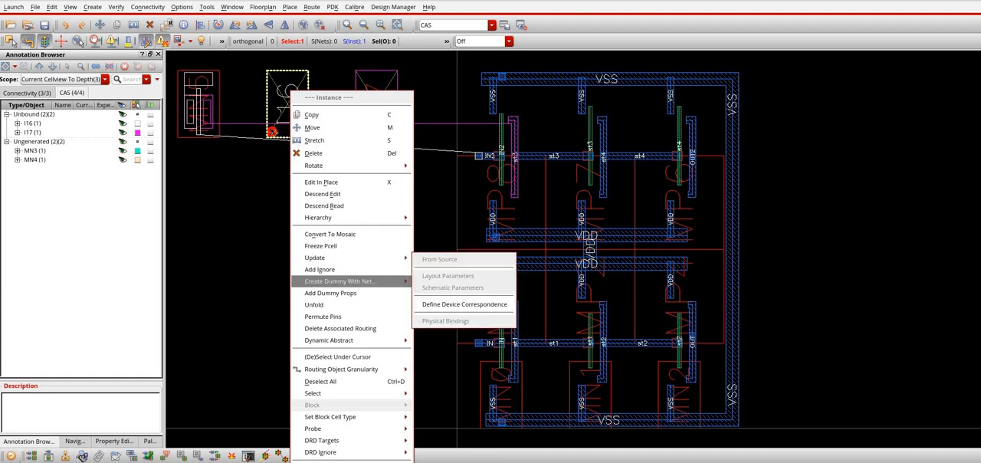
pyautogui.click(275, 136)
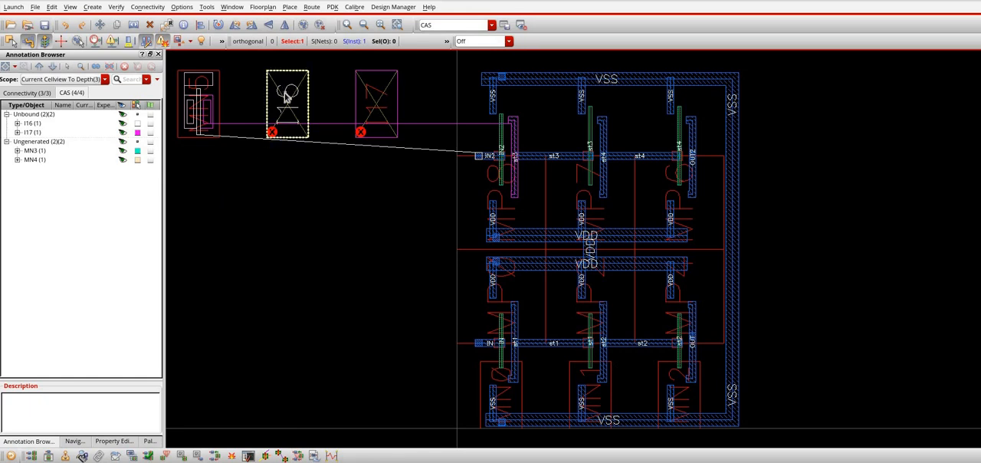
pyautogui.rightClick(287, 95)
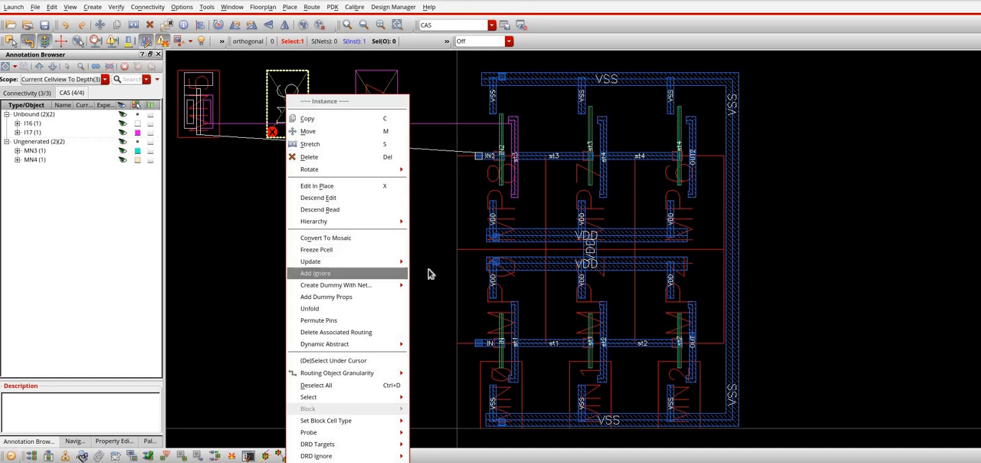
pyautogui.press('Up')
pyautogui.press('Right')
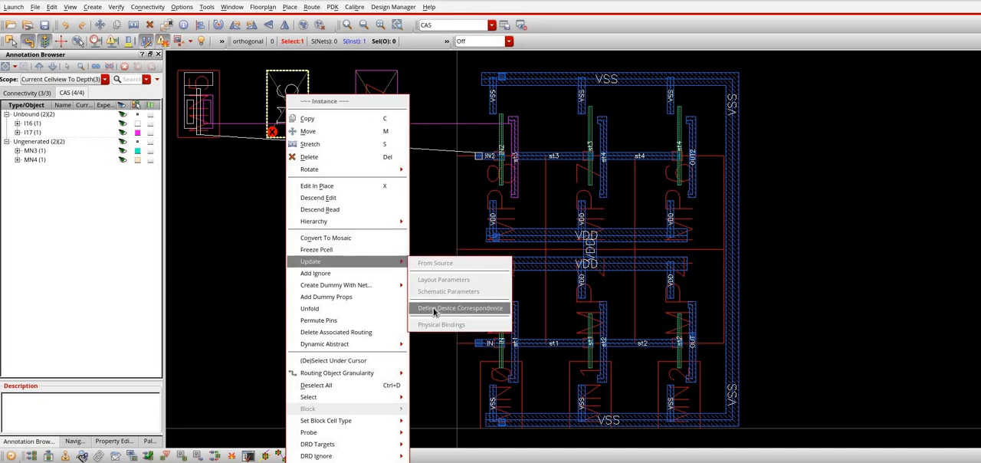
pyautogui.click(434, 310)
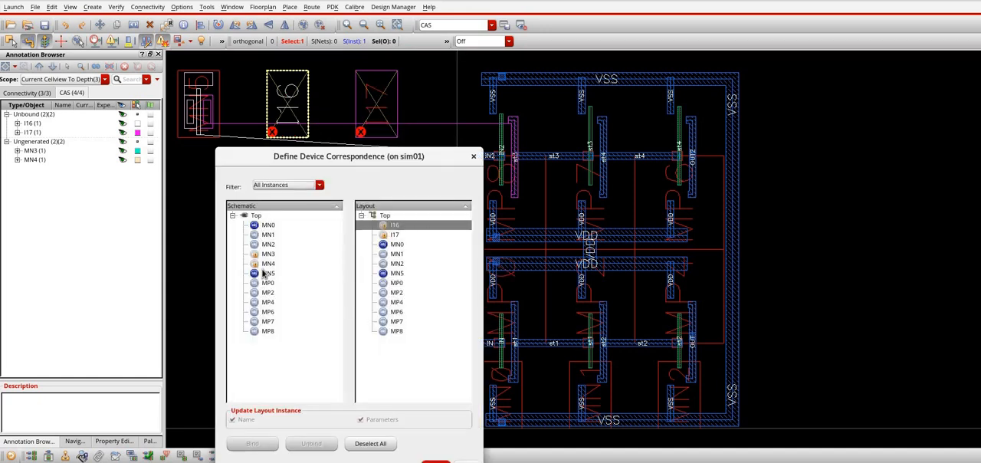
pyautogui.click(266, 263)
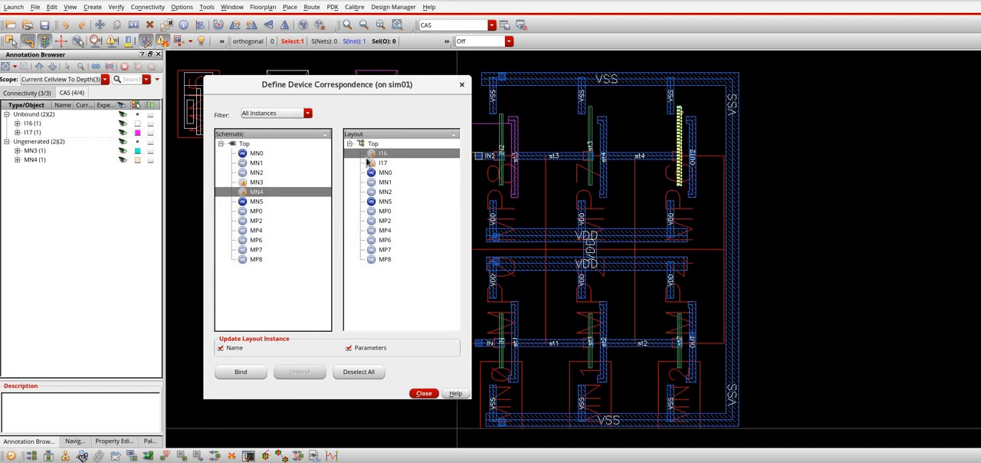
pyautogui.click(241, 371)
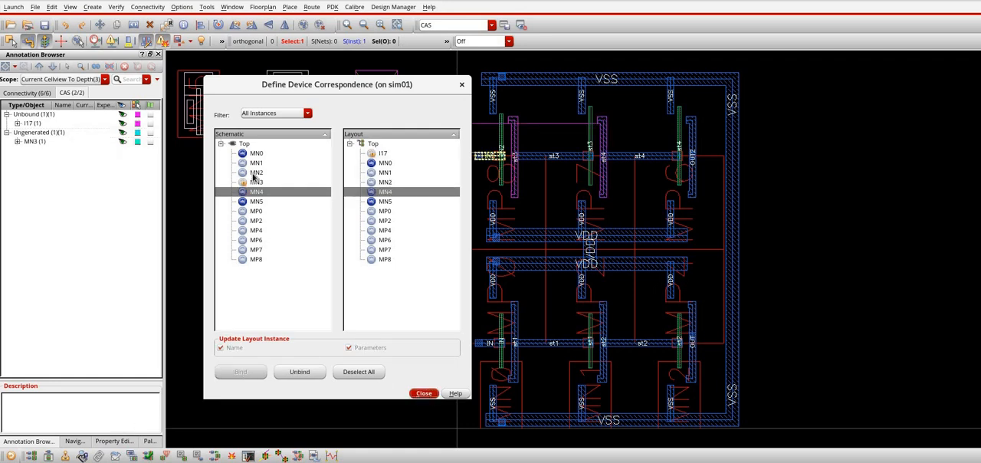
pyautogui.click(461, 85)
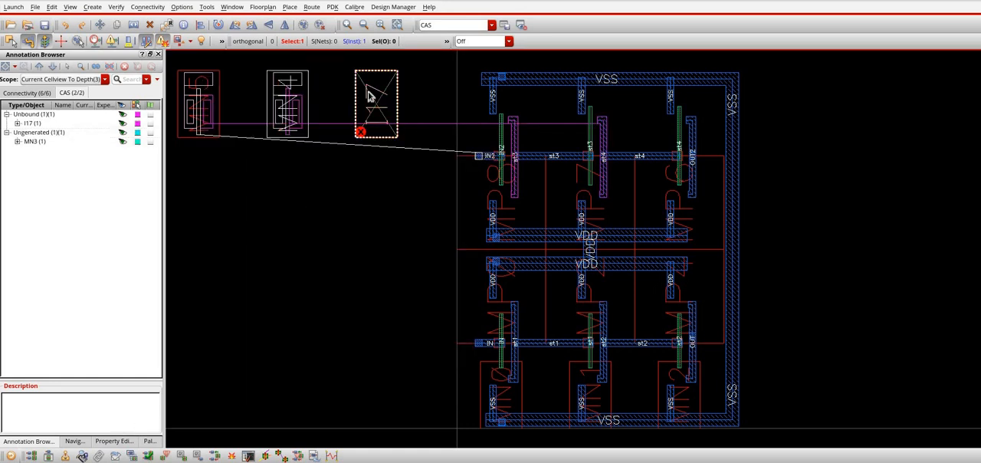
pyautogui.click(365, 101)
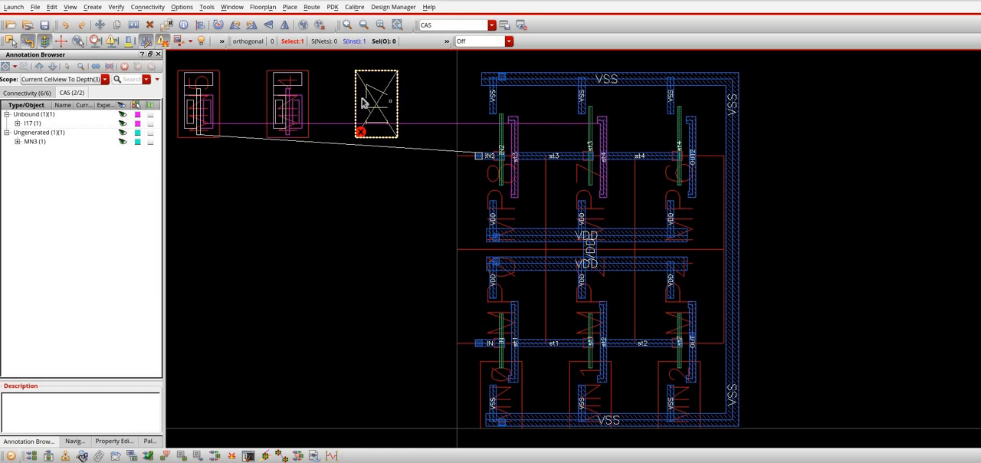
pyautogui.click(17, 124)
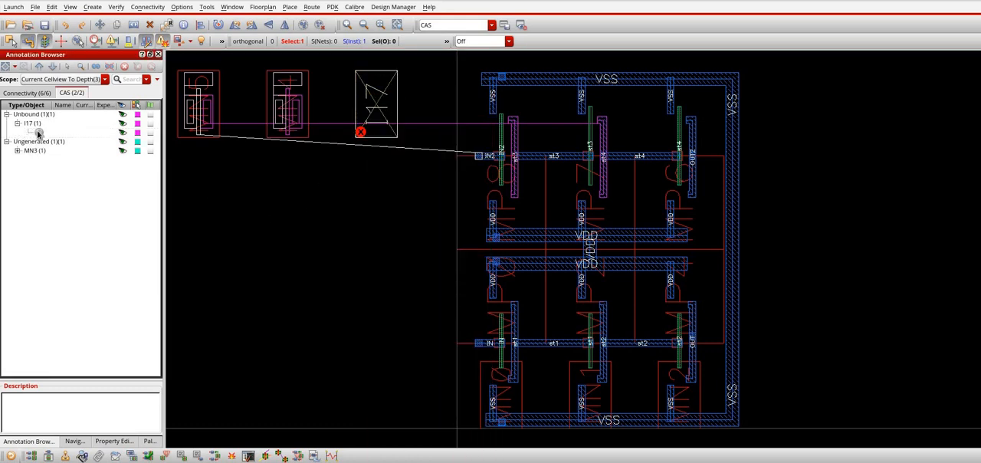
pyautogui.click(38, 133)
pyautogui.rightClick(39, 134)
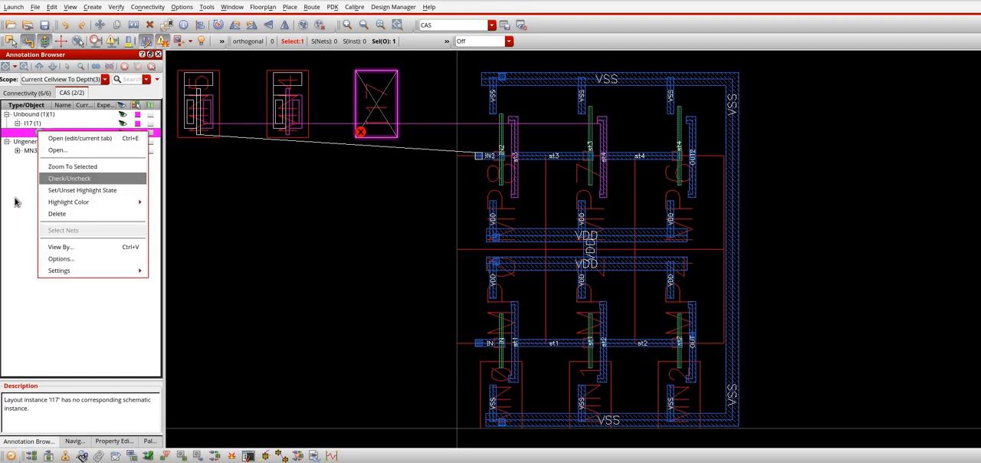
pyautogui.click(39, 116)
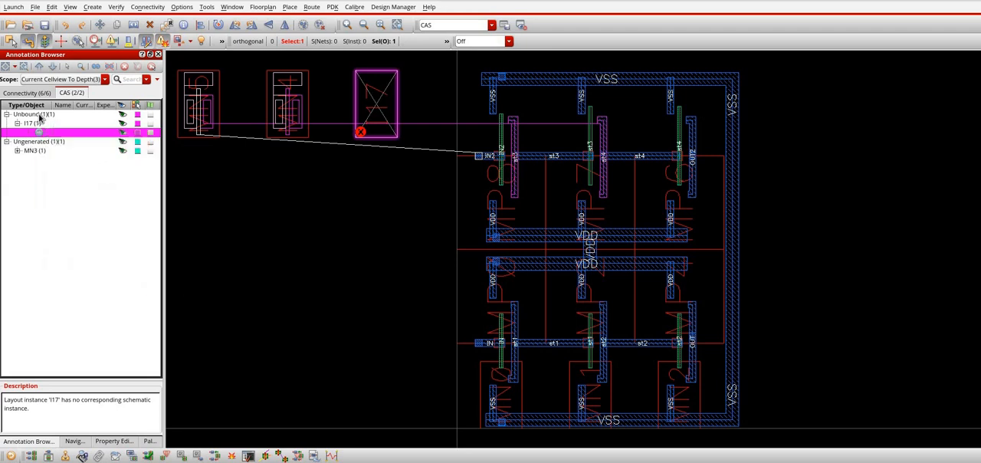
pyautogui.click(40, 116)
pyautogui.rightClick(40, 117)
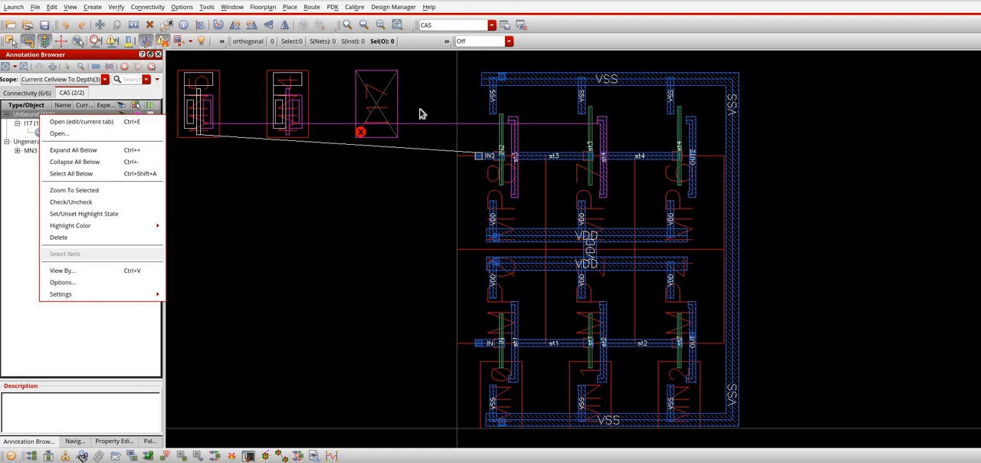
# Bind the unbound layout instance I17 to schematic device MN3, updating its name and parameters
pyautogui.click(376, 92)
pyautogui.click(376, 92)
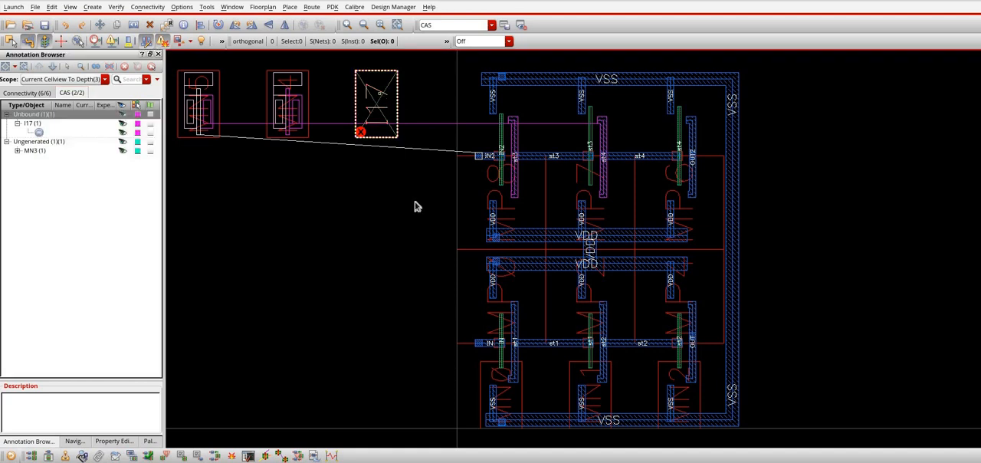
pyautogui.rightClick(381, 96)
pyautogui.click(414, 91)
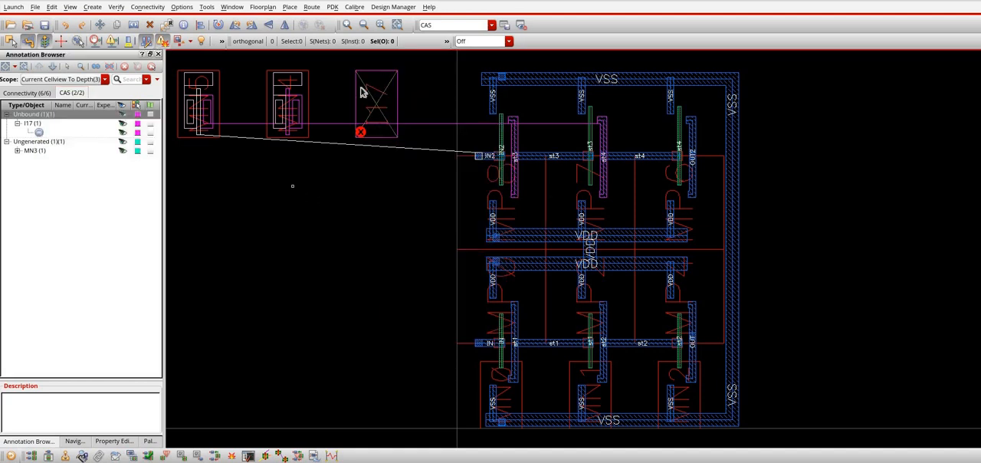
pyautogui.click(372, 90)
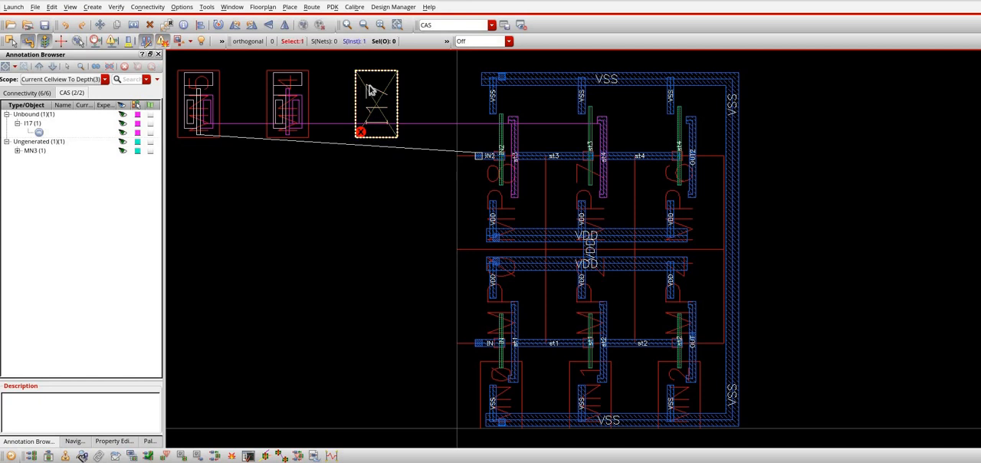
pyautogui.rightClick(371, 90)
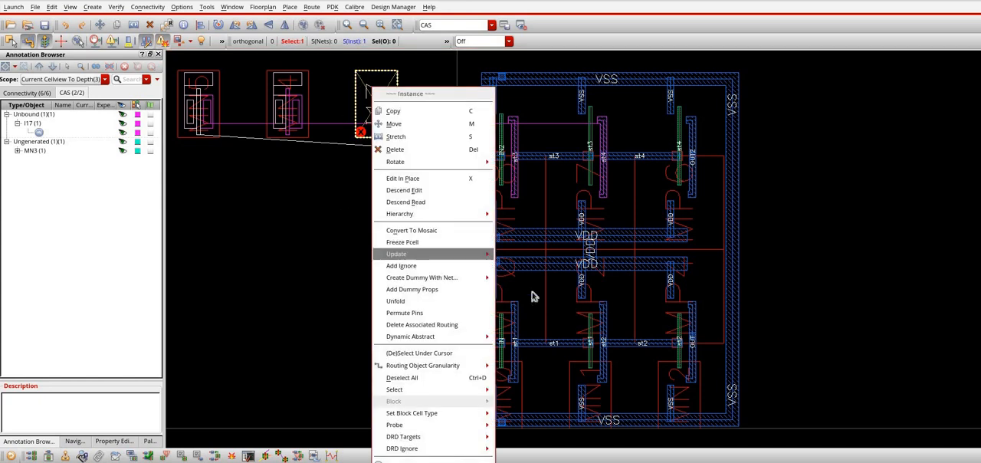
pyautogui.moveTo(412, 254)
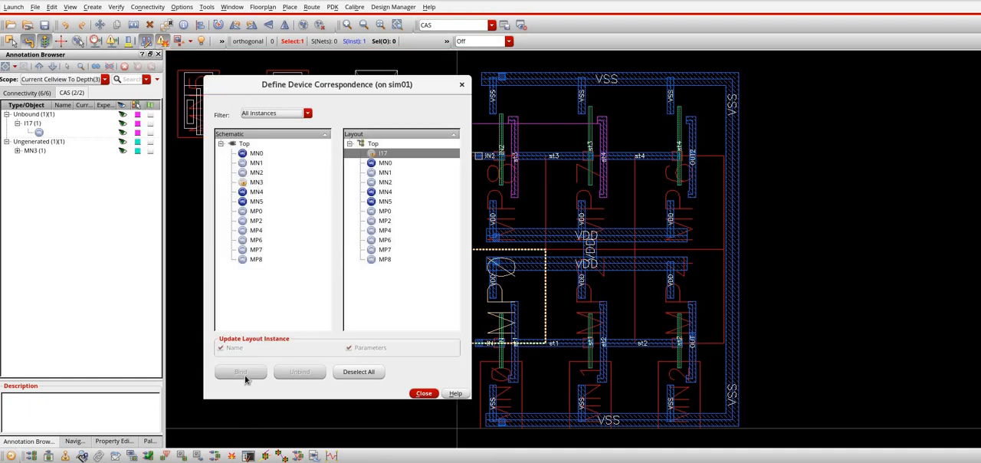
pyautogui.click(244, 372)
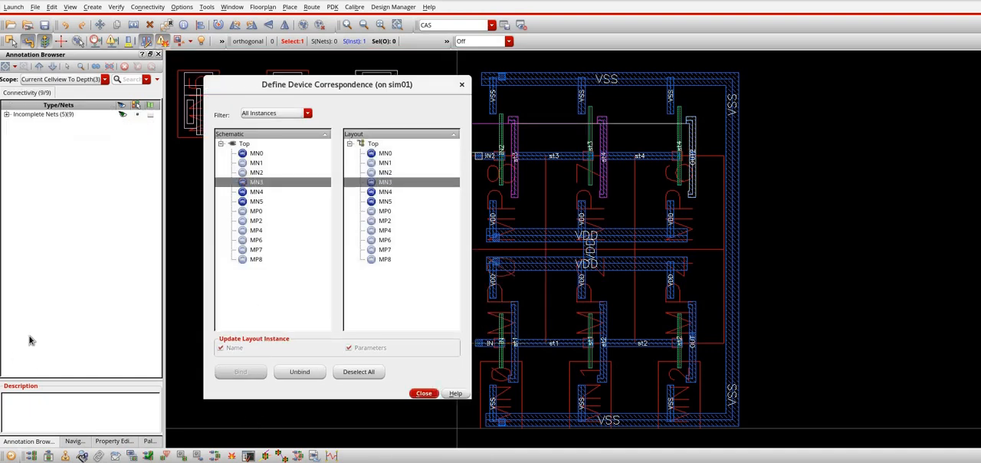
pyautogui.press('Escape')
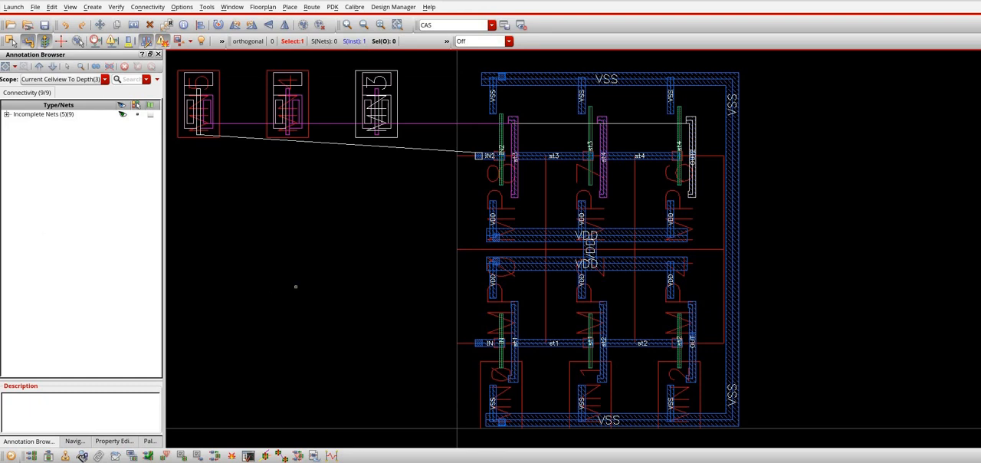
pyautogui.click(302, 256)
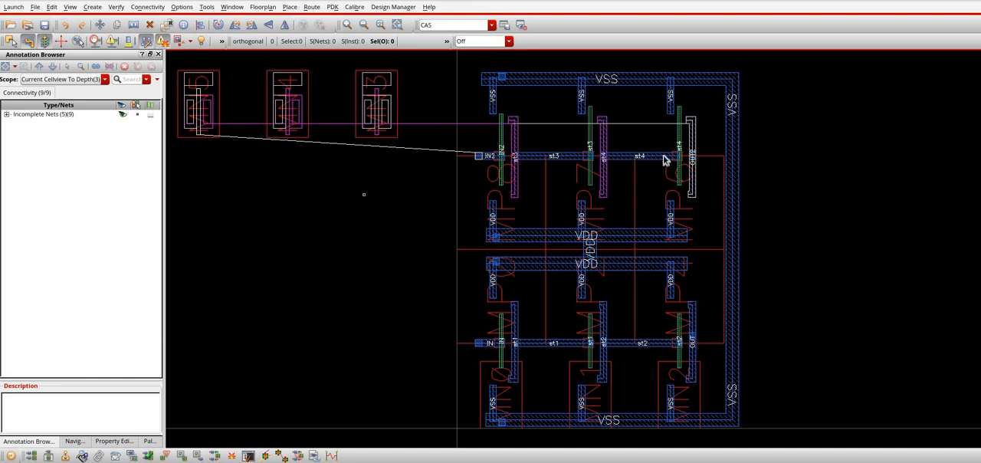
# Move transistors MN5, MN4 and MN3 together into the upper row, aligned with the VSS rail and the existing IN2, st3 and st4 gate wiring
pyautogui.click(7, 115)
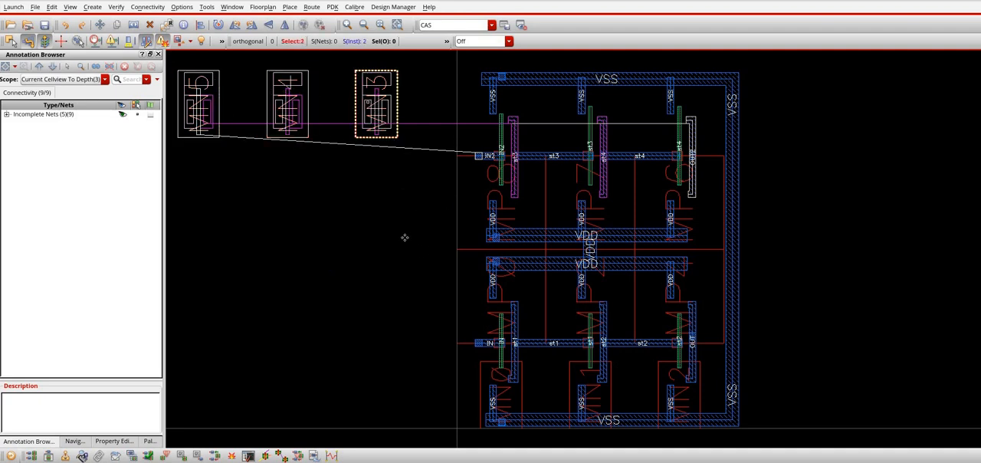
pyautogui.moveTo(404, 237); pyautogui.dragTo(184, 66)
pyautogui.hotkey('shift', 'f')
pyautogui.moveTo(780, 133)
pyautogui.mouseDown(button='right')
pyautogui.moveTo(785, 187)
pyautogui.moveTo(759, 187)
pyautogui.mouseUp(button='right')
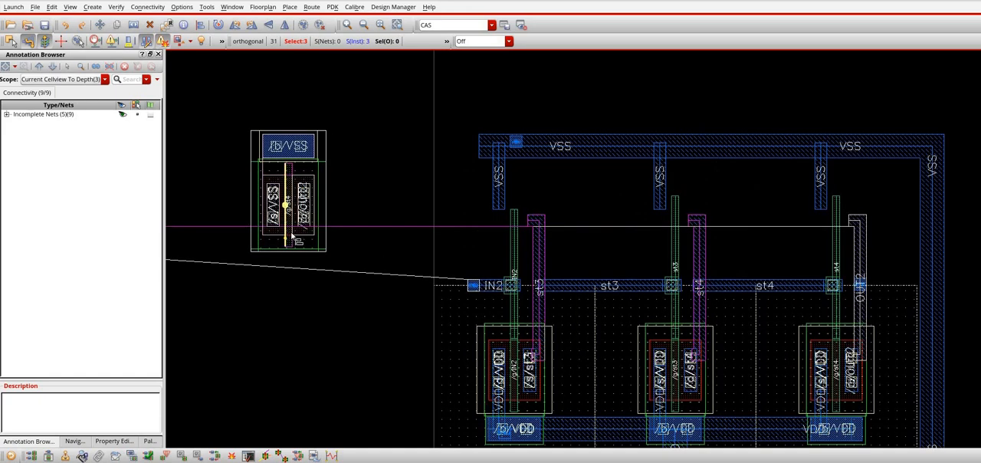
pyautogui.click(291, 207)
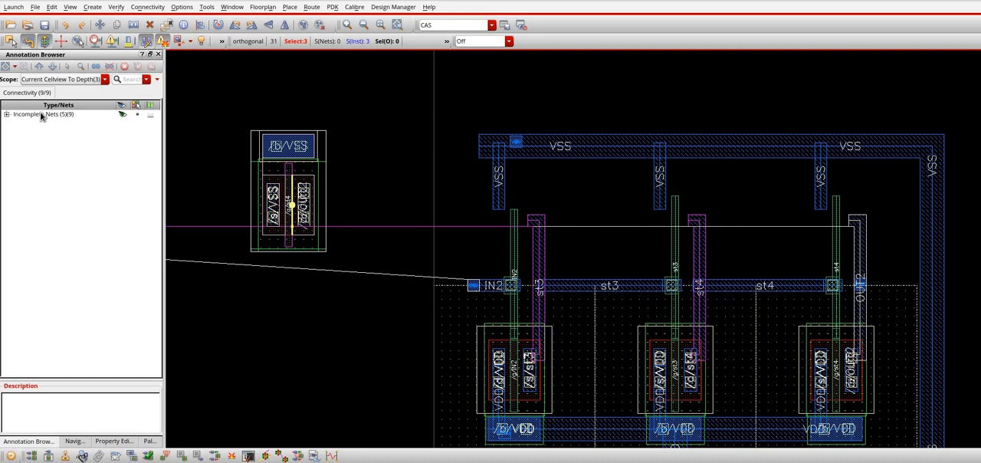
pyautogui.click(840, 249)
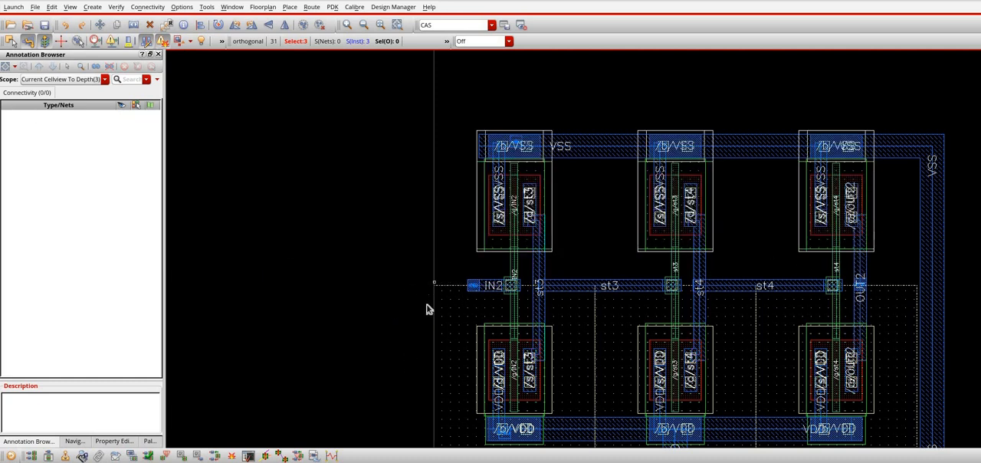
# Copy the three upper-row NMOS transistors into the empty area beside the layout and delete the originals
pyautogui.hotkey('shift', 'z')
pyautogui.click(474, 266)
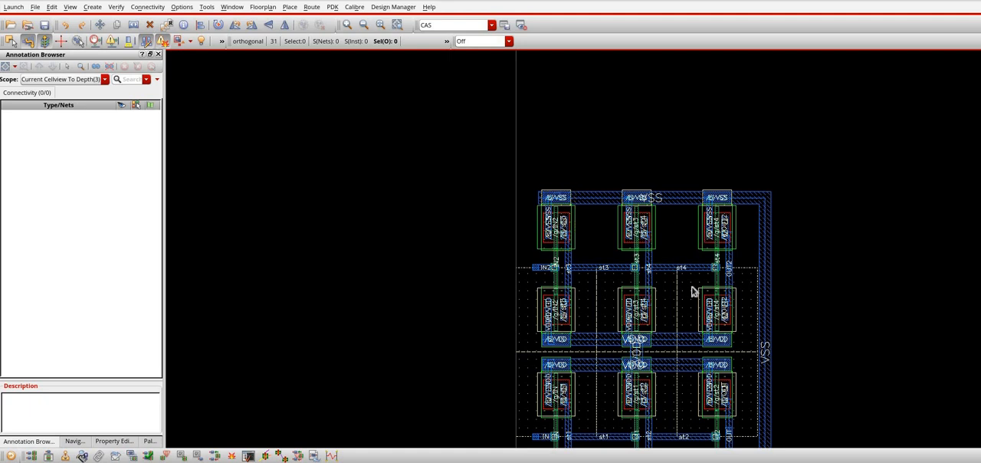
pyautogui.click(713, 246)
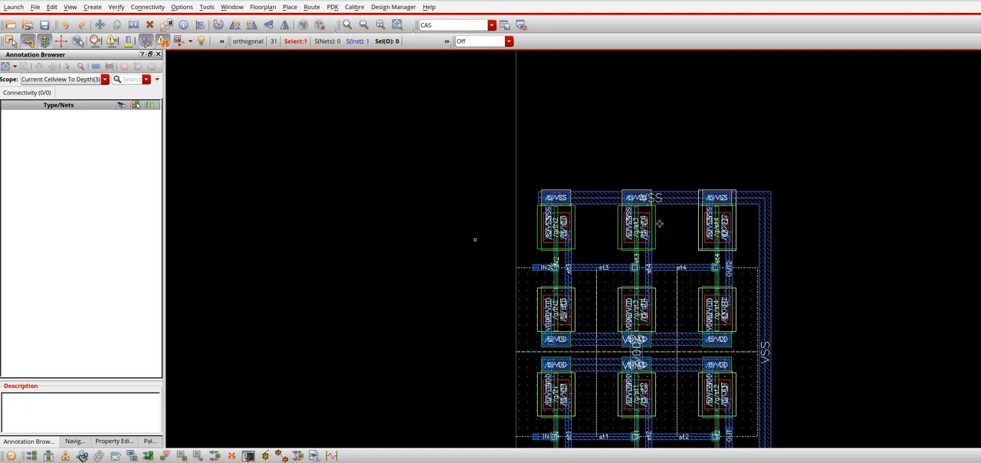
pyautogui.keyDown('shift'); pyautogui.click(568, 224); pyautogui.keyUp('shift')
pyautogui.moveTo(570, 226); pyautogui.dragTo(303, 375)
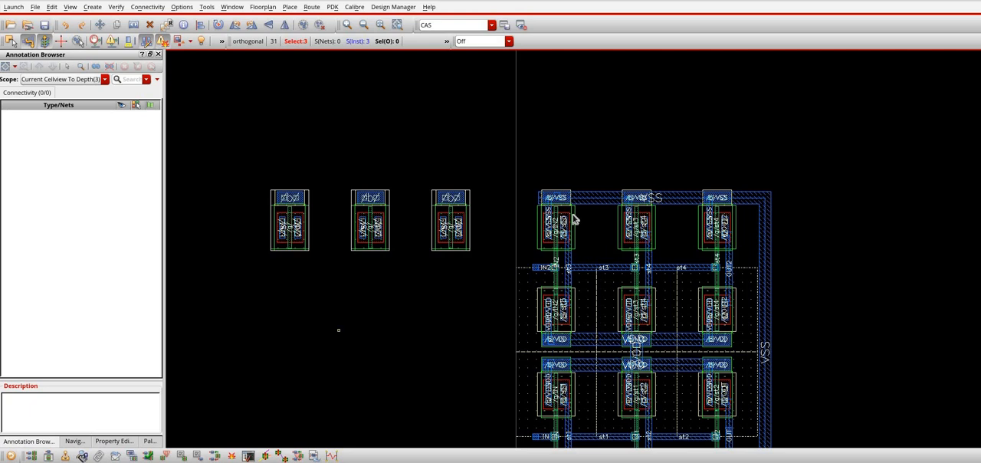
pyautogui.keyDown('shift'); pyautogui.click(643, 219); pyautogui.keyUp('shift')
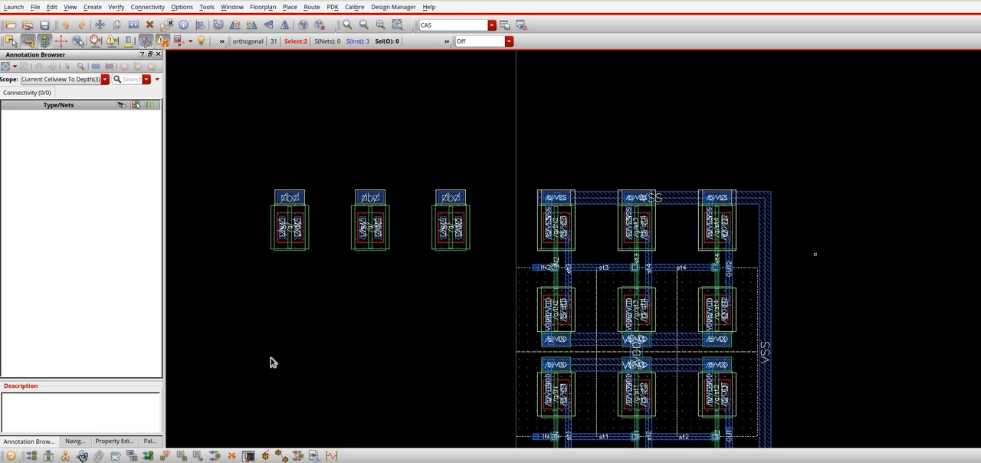
pyautogui.press('Delete')
# Move the three copied transistors together into the vacated upper-row positions, aligned with the VSS rail and gate wiring
pyautogui.keyDown('shift'); pyautogui.click(385, 236); pyautogui.keyUp('shift')
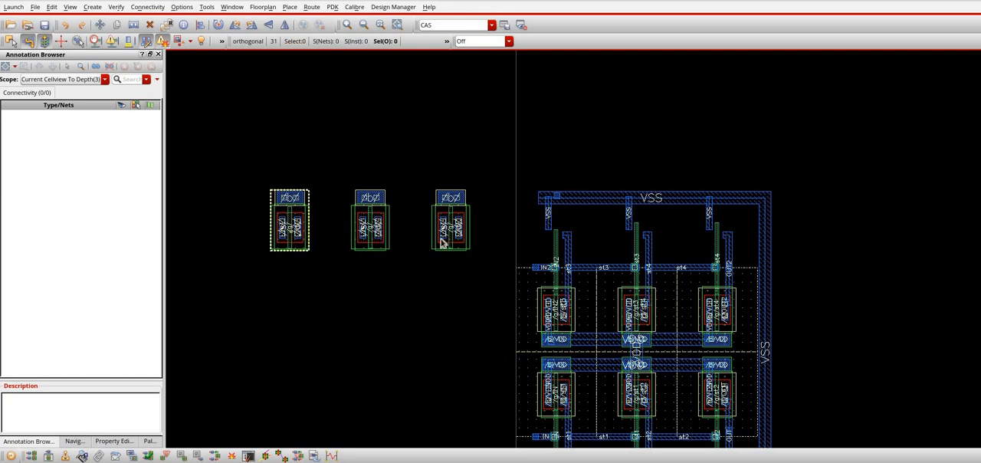
pyautogui.keyDown('shift'); pyautogui.click(443, 239); pyautogui.keyUp('shift')
pyautogui.moveTo(399, 136); pyautogui.dragTo(844, 311, button='right')
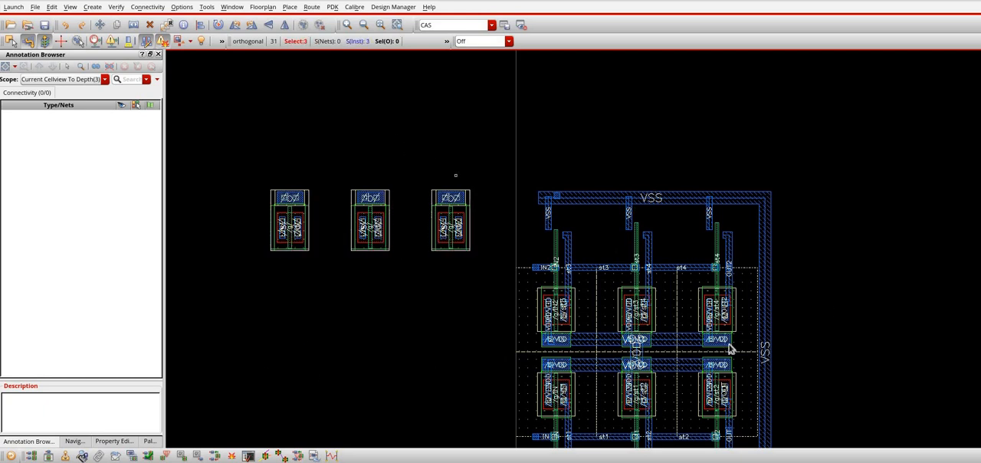
pyautogui.click(269, 256)
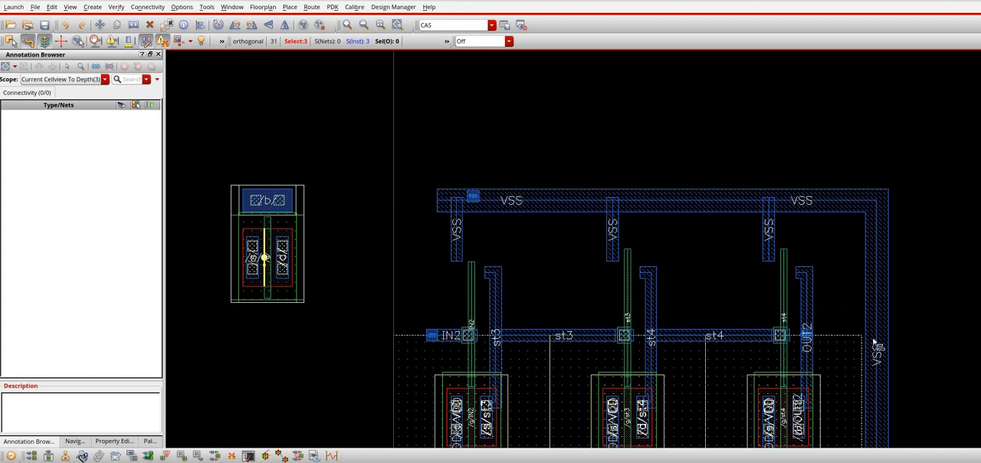
pyautogui.click(787, 315)
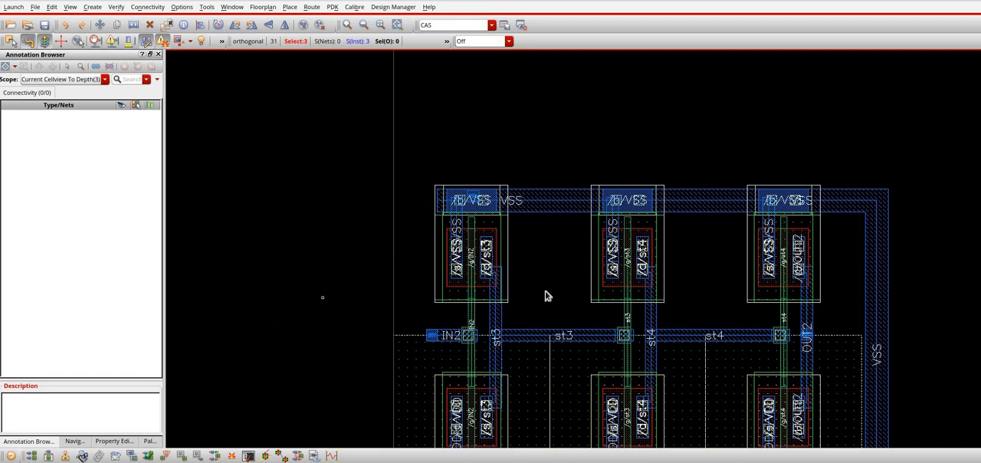
# Hide the device internals and check the layout against its source with the copied transistors in place
pyautogui.hotkey('ctrl', 'f')
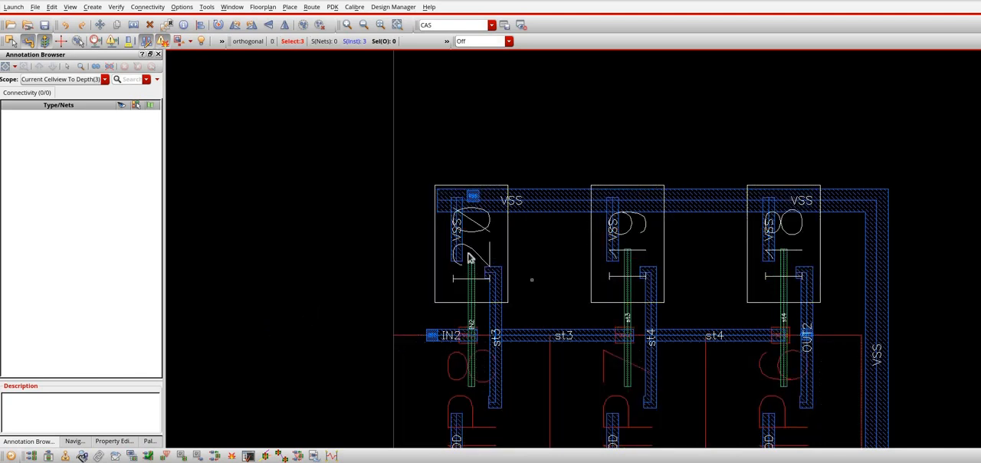
pyautogui.hotkey('shift', 'z')
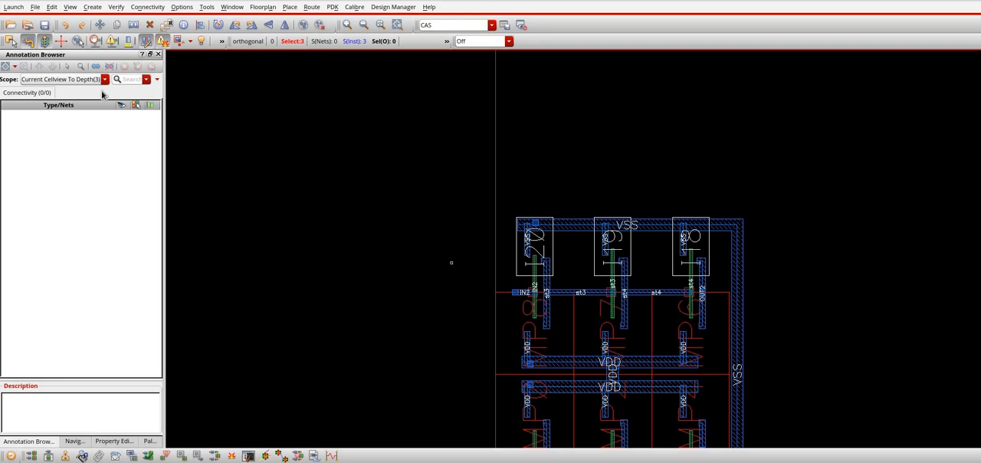
pyautogui.click(146, 9)
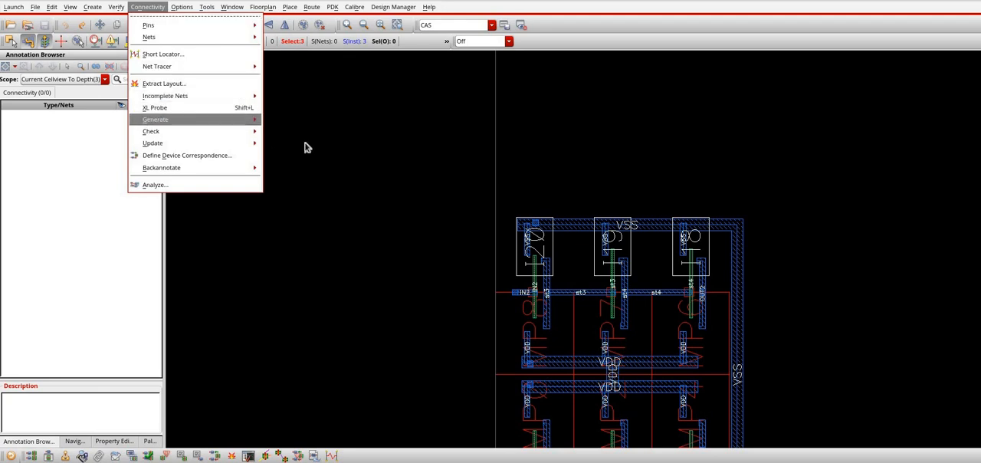
pyautogui.moveTo(295, 156)
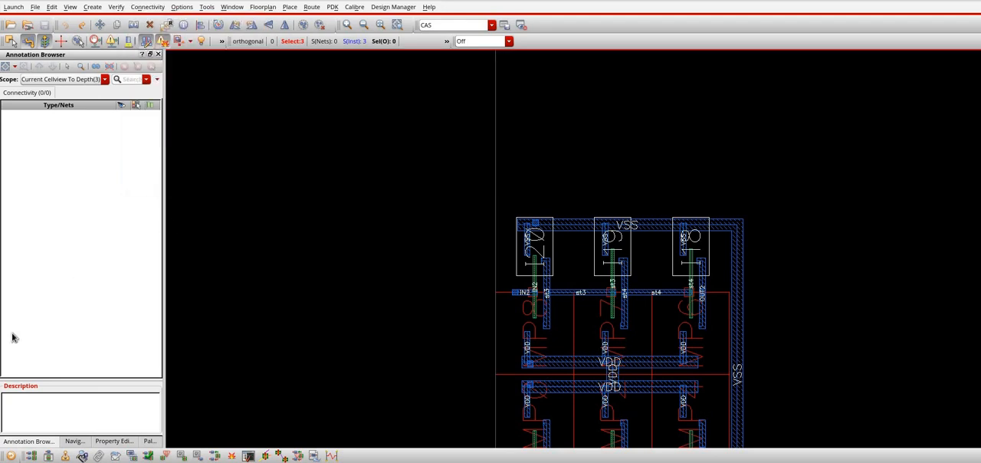
pyautogui.press('Return')
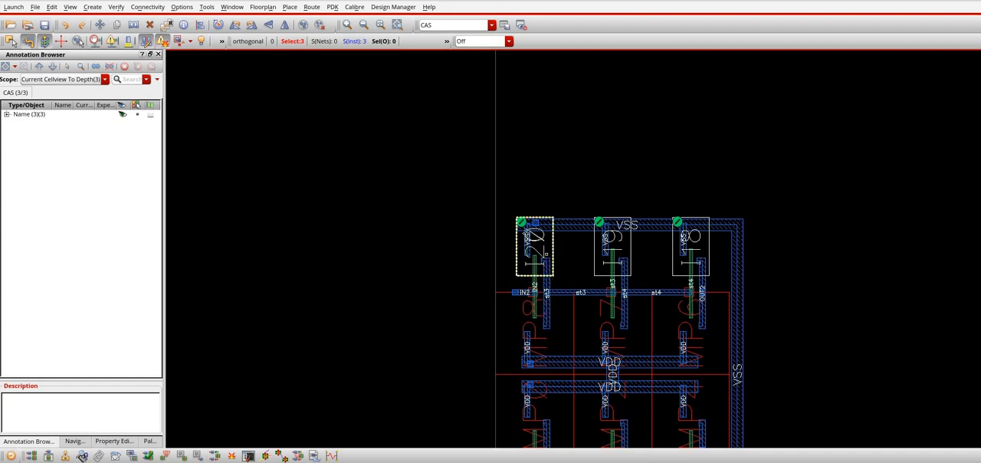
# Update the name of instance I20 from its mismatch marker so it matches schematic device MN5, and clear the selection
pyautogui.rightClick(521, 224)
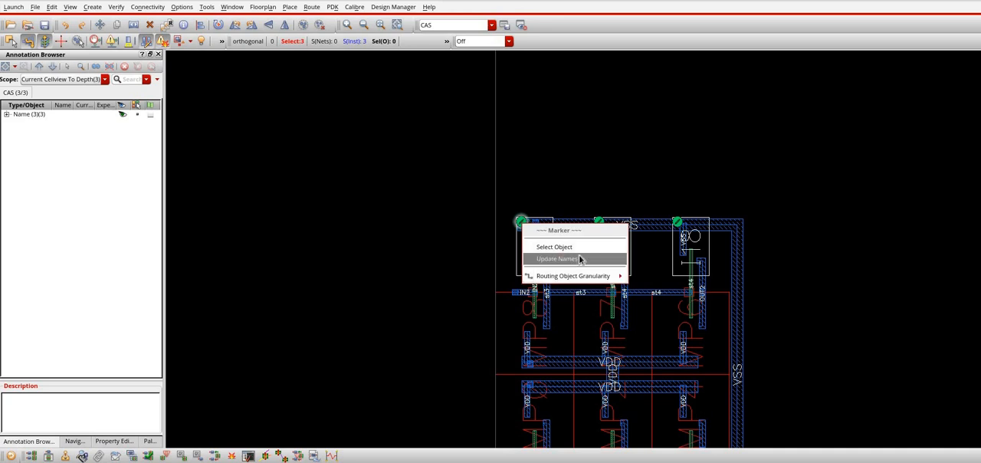
pyautogui.click(536, 258)
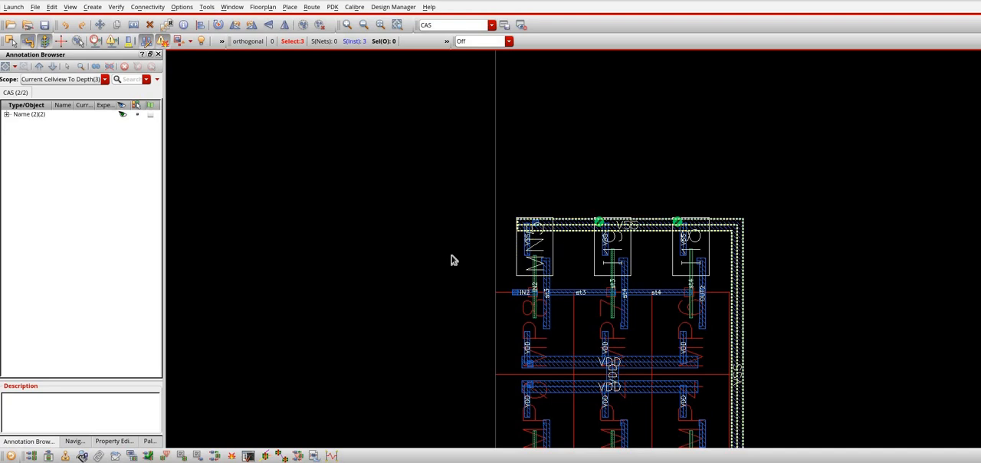
pyautogui.click(429, 331)
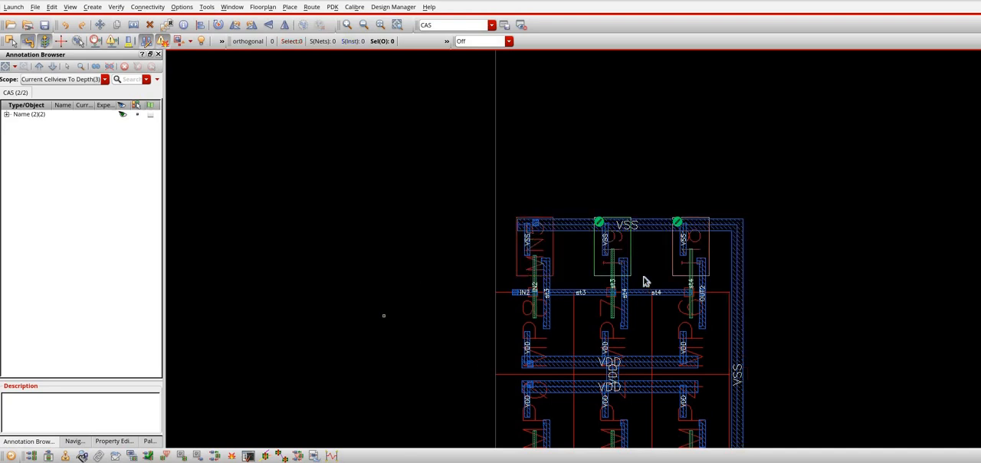
# Examine the device correspondence between layout instance I19 and schematic device MN4
pyautogui.rightClick(623, 236)
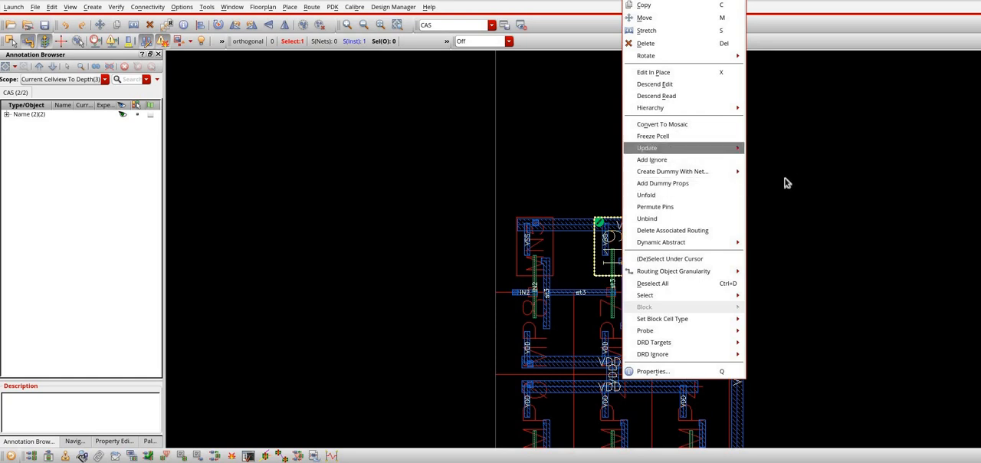
pyautogui.moveTo(698, 148)
pyautogui.click(836, 194)
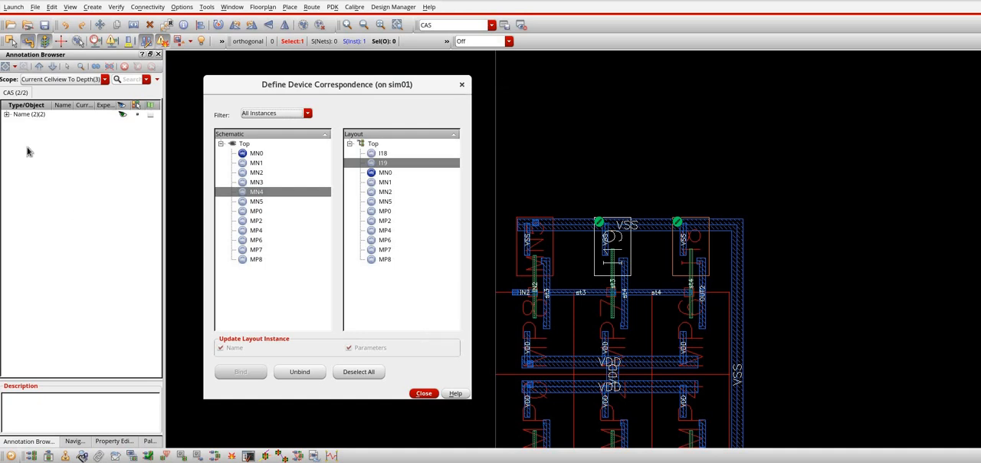
pyautogui.click(462, 85)
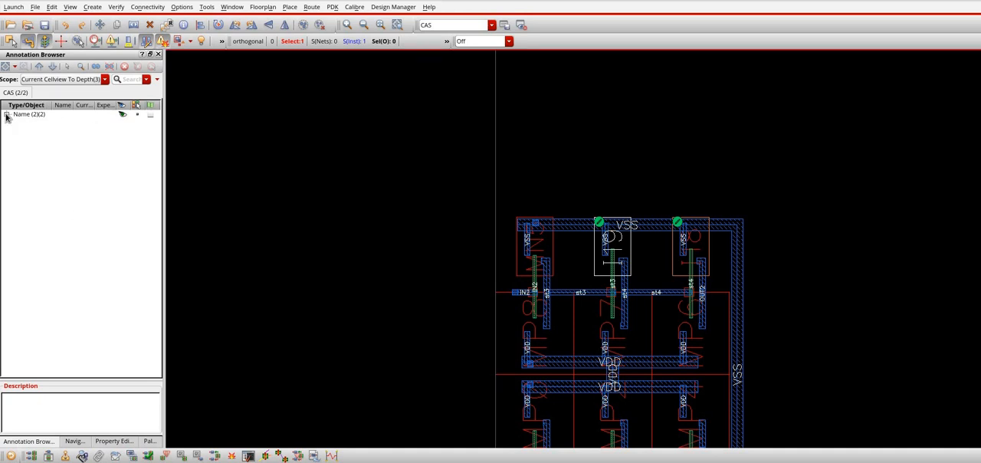
# Inspect the name mismatches for I18 and I19, then update I19's name from its mismatch marker
pyautogui.click(7, 115)
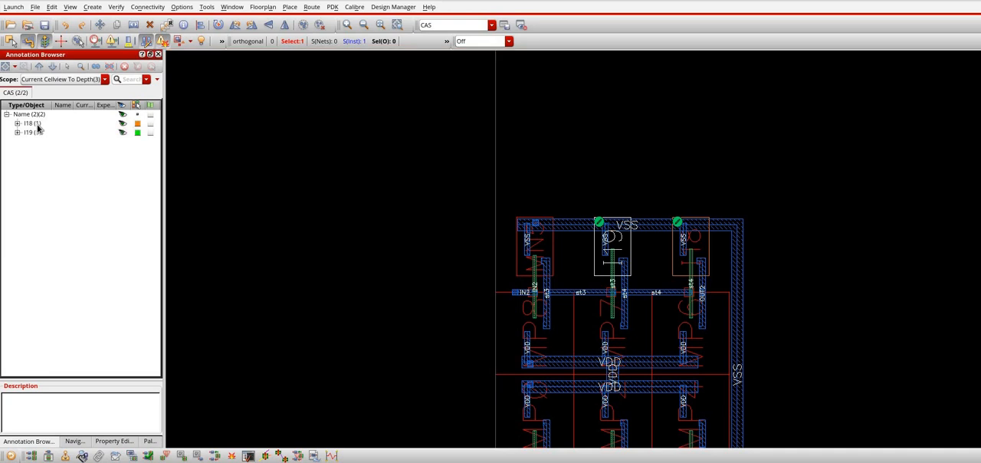
pyautogui.click(33, 123)
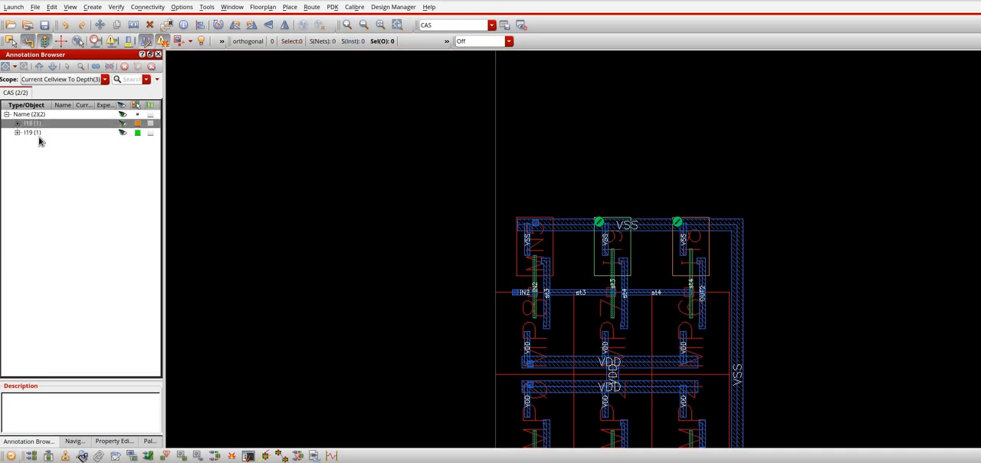
pyautogui.click(36, 133)
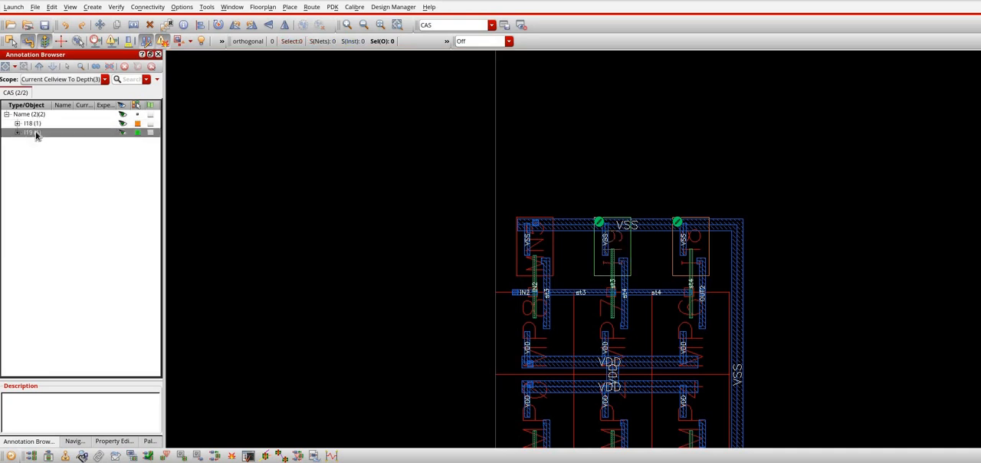
pyautogui.rightClick(36, 134)
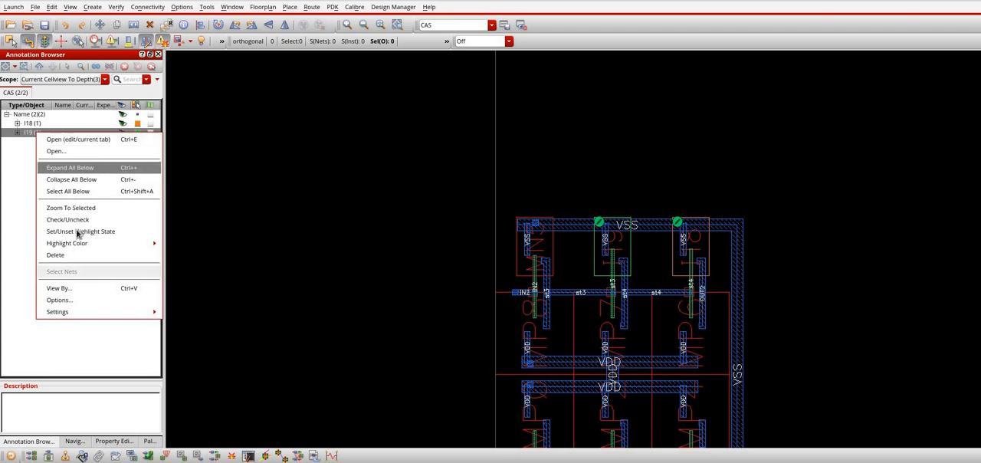
pyautogui.click(600, 223)
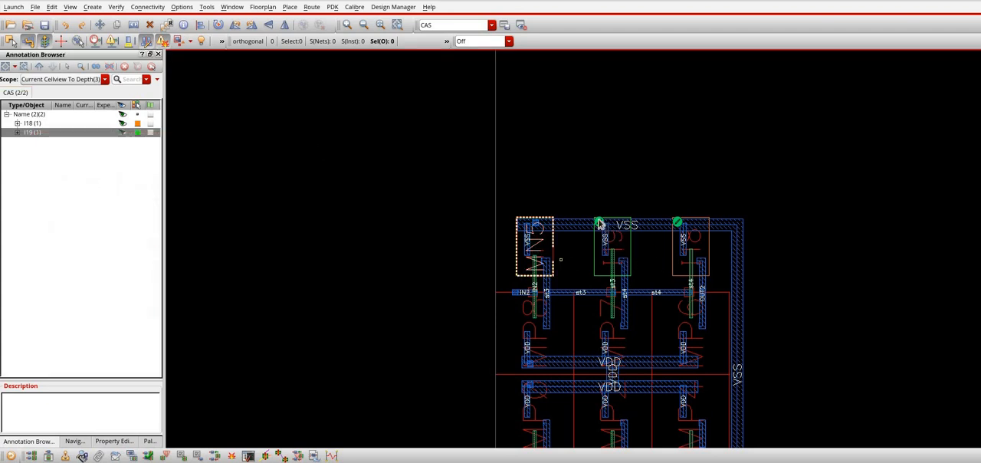
pyautogui.rightClick(600, 227)
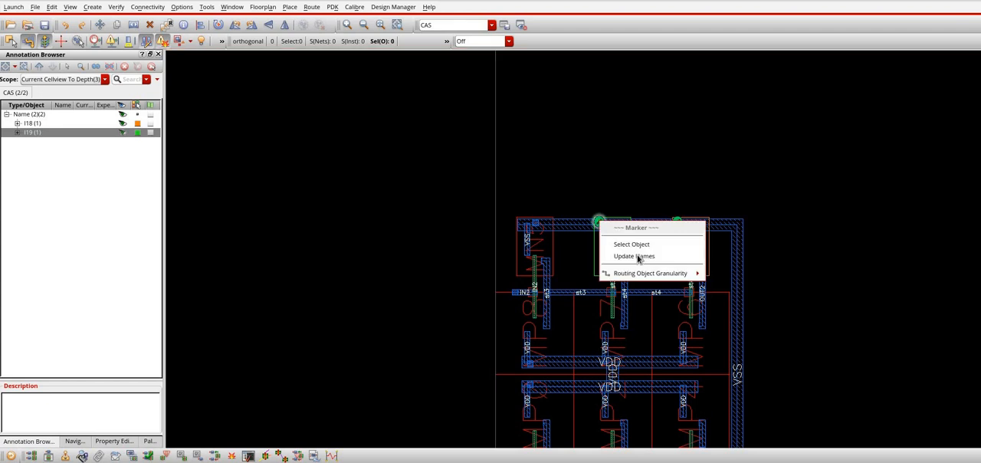
pyautogui.click(635, 256)
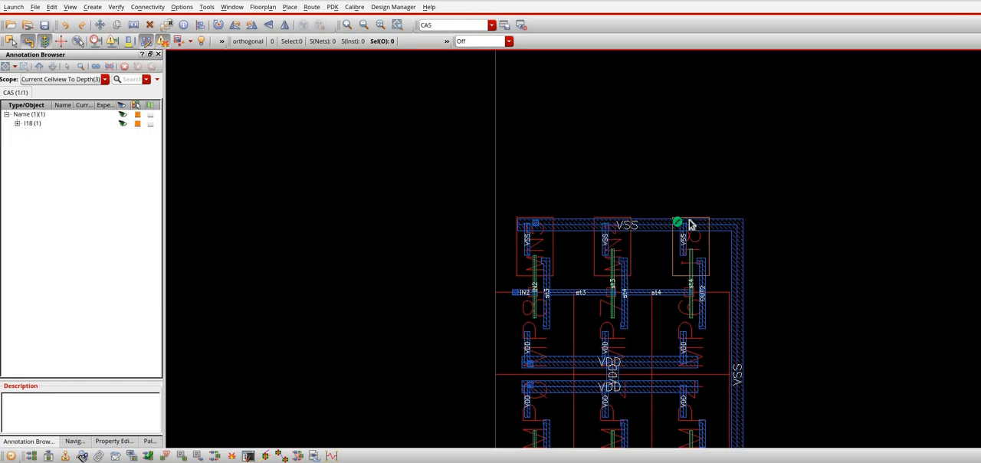
# Update instance I18's name from its mismatch marker and save the layout
pyautogui.rightClick(679, 226)
pyautogui.press('Down')
pyautogui.press('Down')
pyautogui.press('Return')
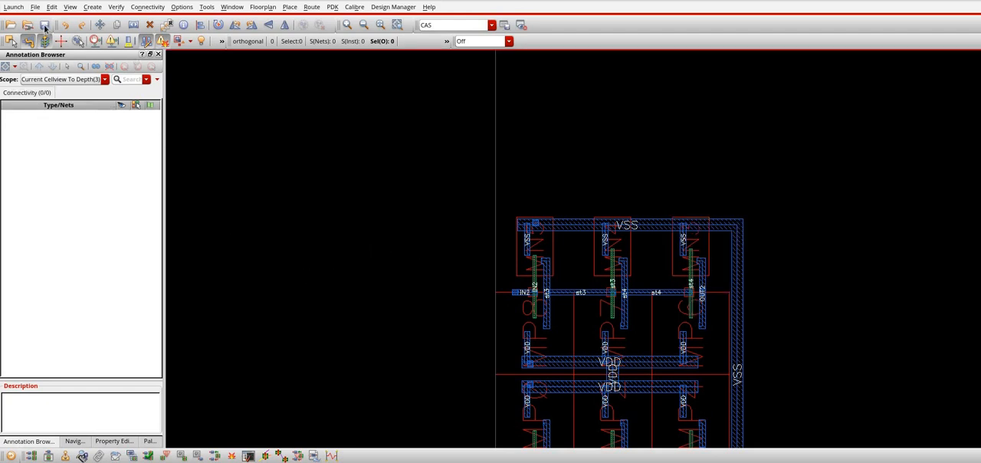
pyautogui.click(45, 26)
# Show the device internals and set the gate width of transistor MN3 to 300n
pyautogui.hotkey('shift', 'f')
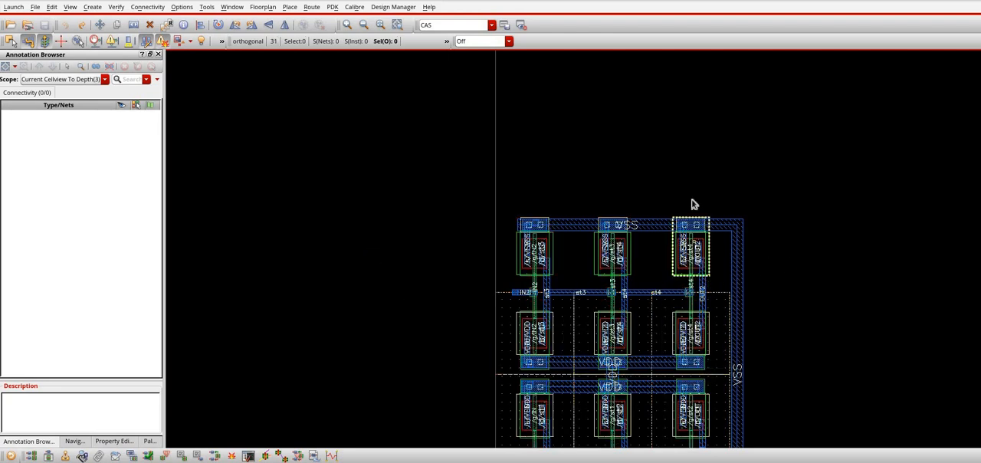
pyautogui.click(687, 234)
pyautogui.press('q')
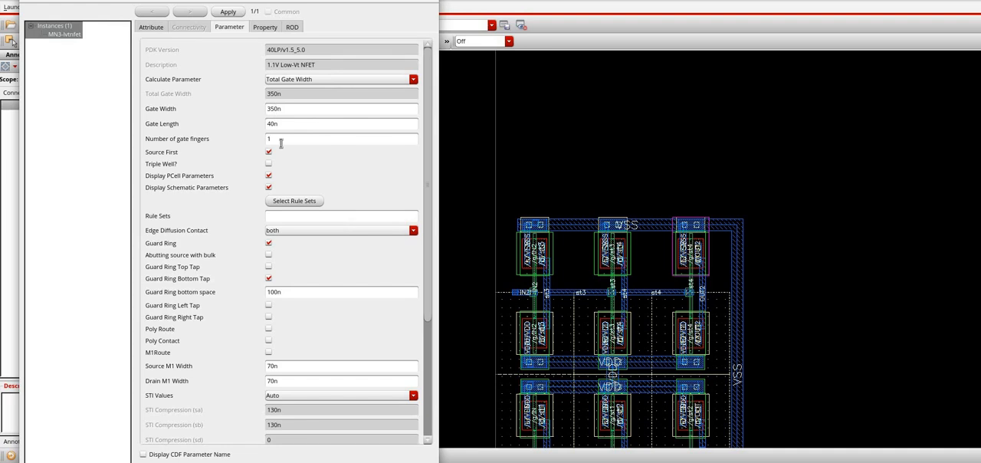
pyautogui.click(275, 110)
pyautogui.press('BackSpace')
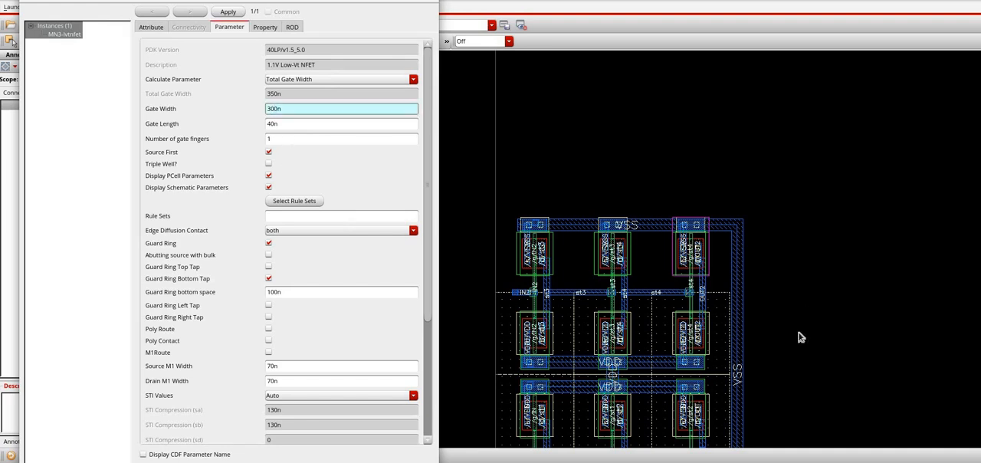
pyautogui.press('Return')
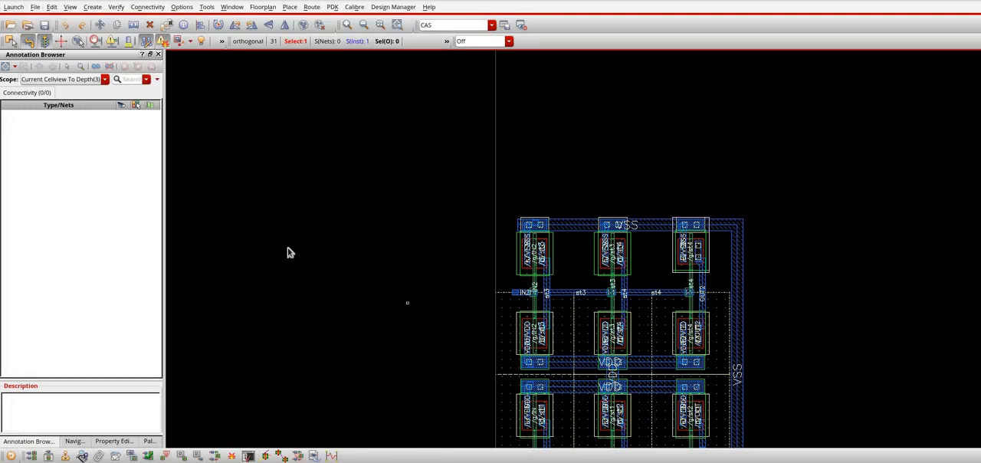
# Review the gate dimensions, guard ring settings and other parameters of layout transistor MN3
pyautogui.press('q')
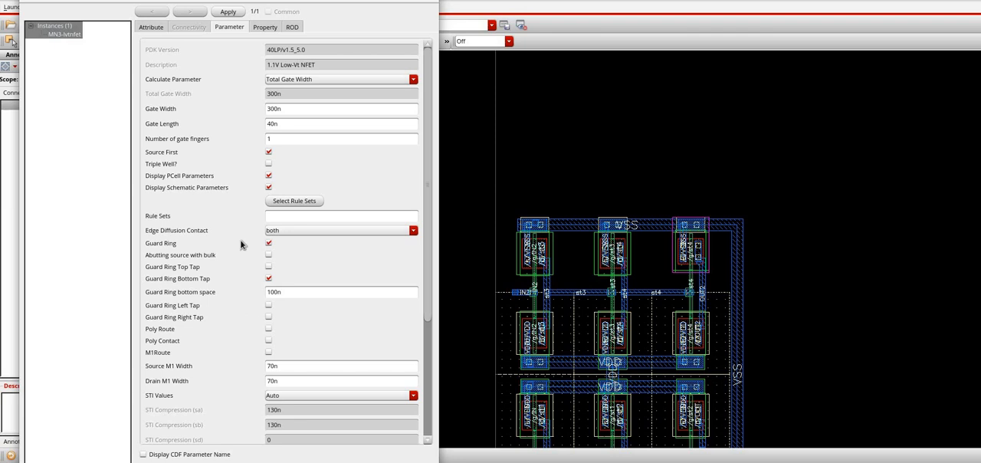
pyautogui.scroll(-3, 267, 199)
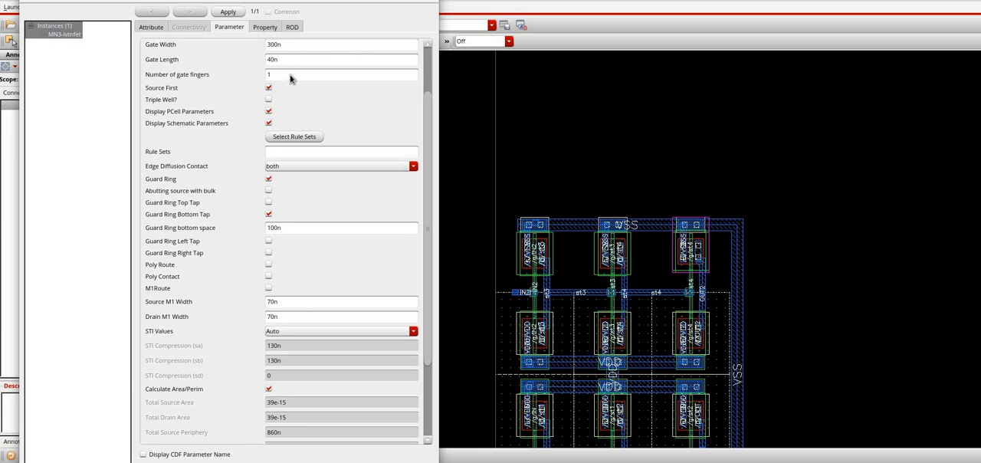
pyautogui.scroll(3, 290, 77)
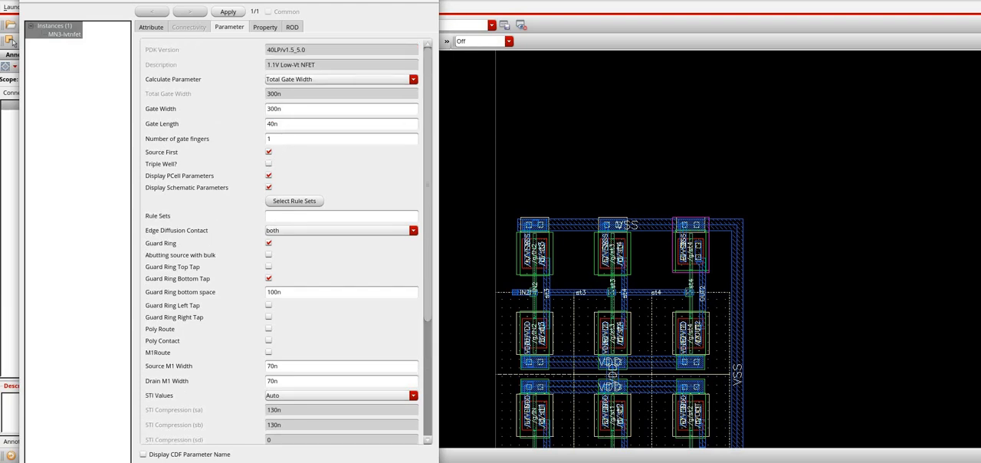
pyautogui.click(723, 274)
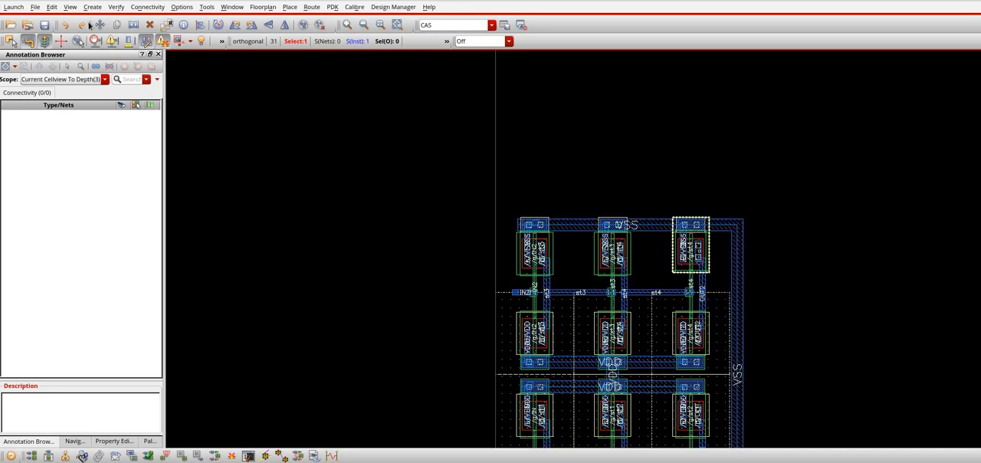
# Check the whole layout against its source, including masters, connectivity, parameters and names
pyautogui.click(149, 8)
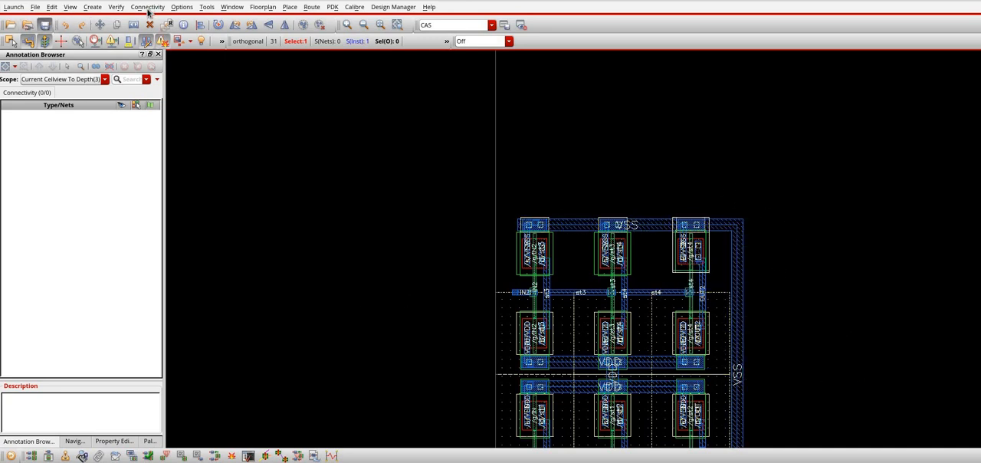
pyautogui.moveTo(168, 132)
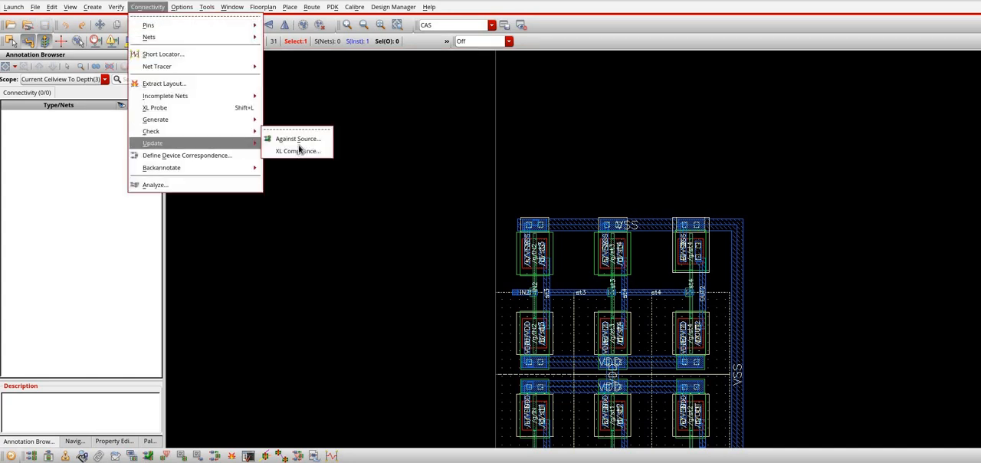
pyautogui.click(297, 138)
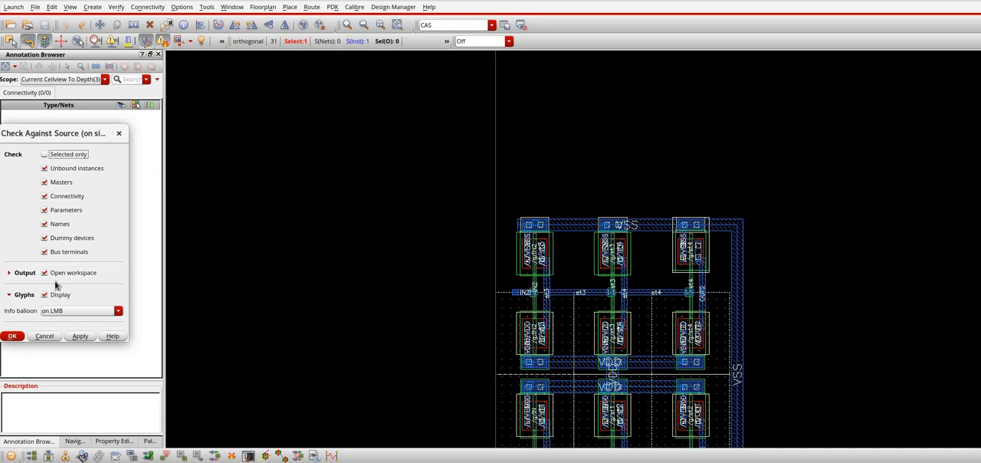
pyautogui.press('Return')
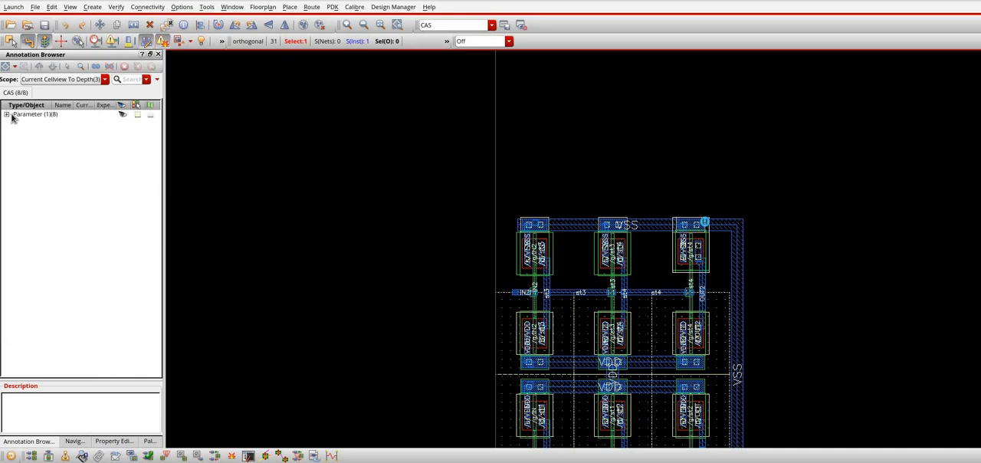
# Examine MN3's parameter mismatches, comparing the layout value of w with the schematic value
pyautogui.click(7, 115)
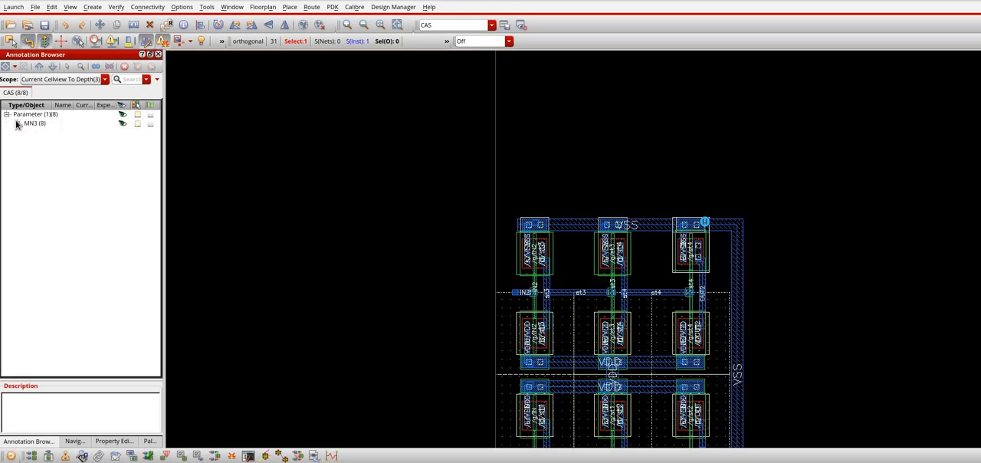
pyautogui.click(17, 124)
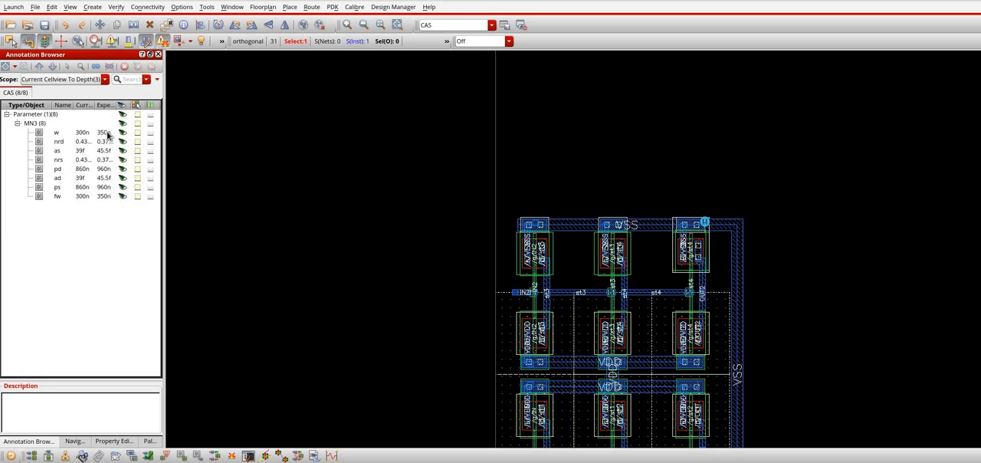
pyautogui.moveTo(81, 134)
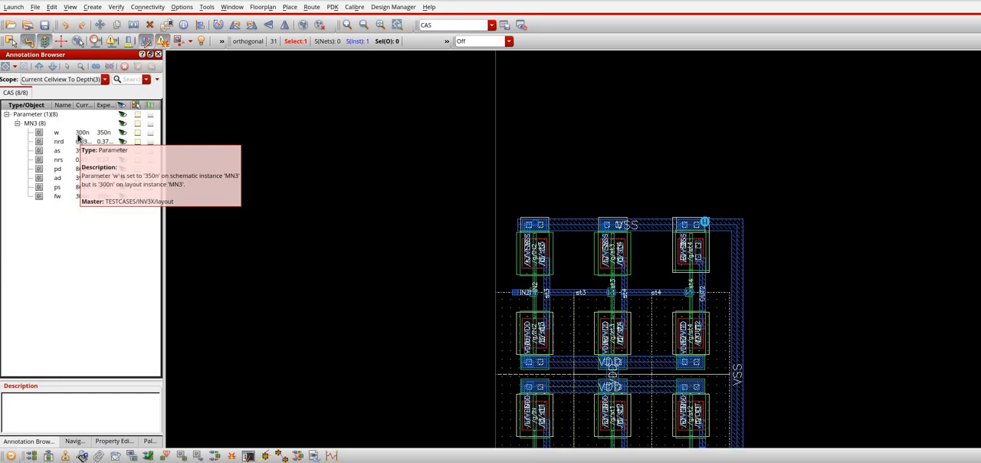
# Update MN3's layout parameters from its mismatch marker to match the schematic
pyautogui.click(39, 123)
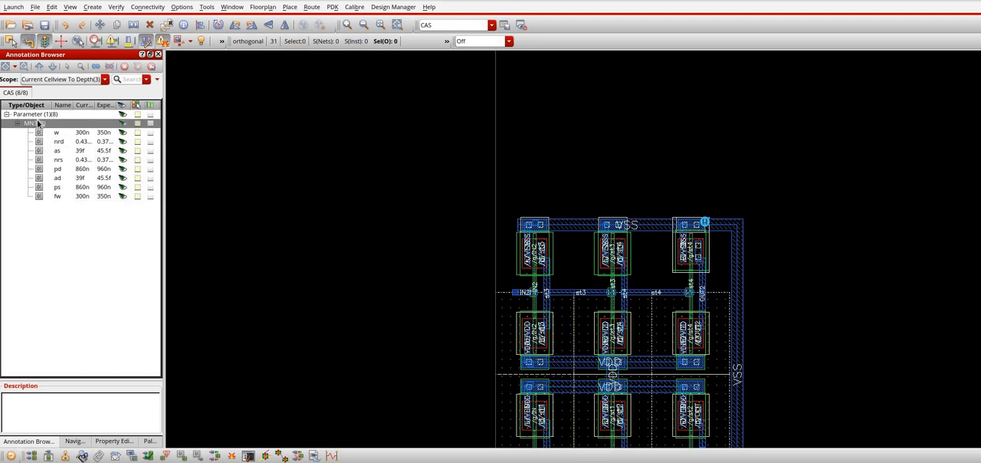
pyautogui.rightClick(38, 124)
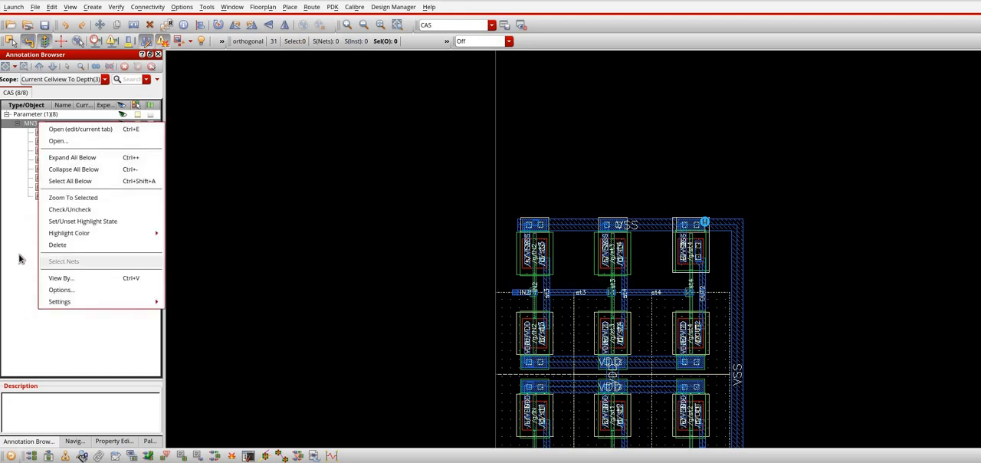
pyautogui.click(722, 223)
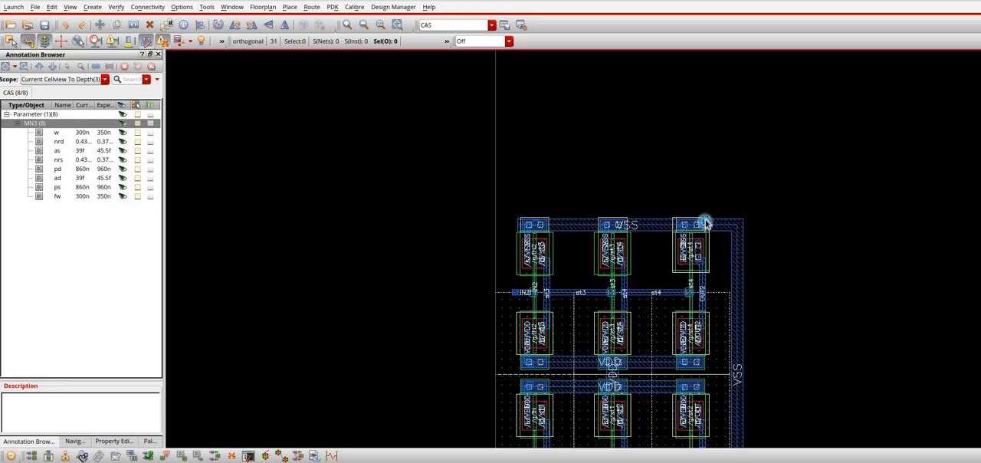
pyautogui.rightClick(705, 223)
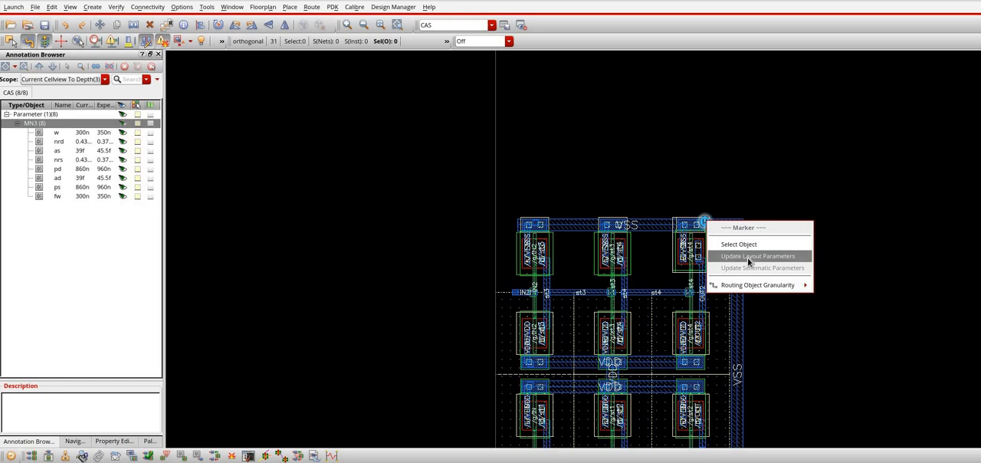
pyautogui.click(747, 256)
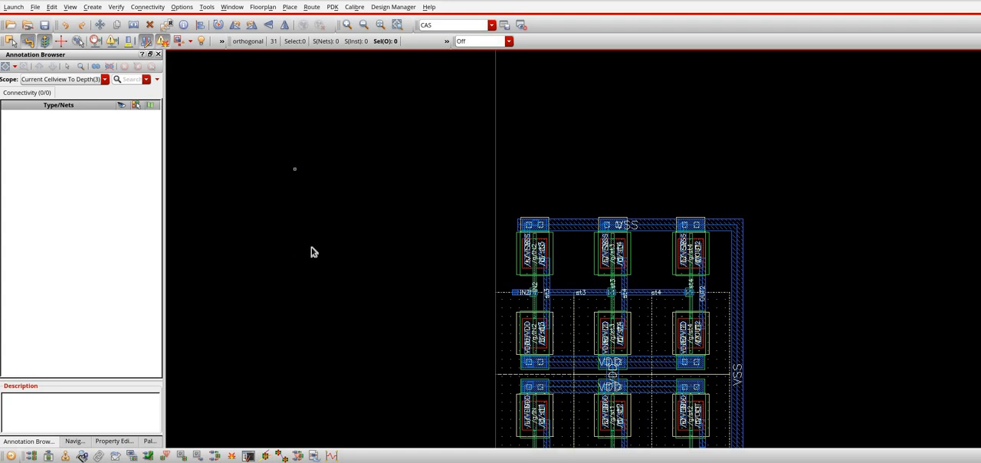
pyautogui.click(161, 12)
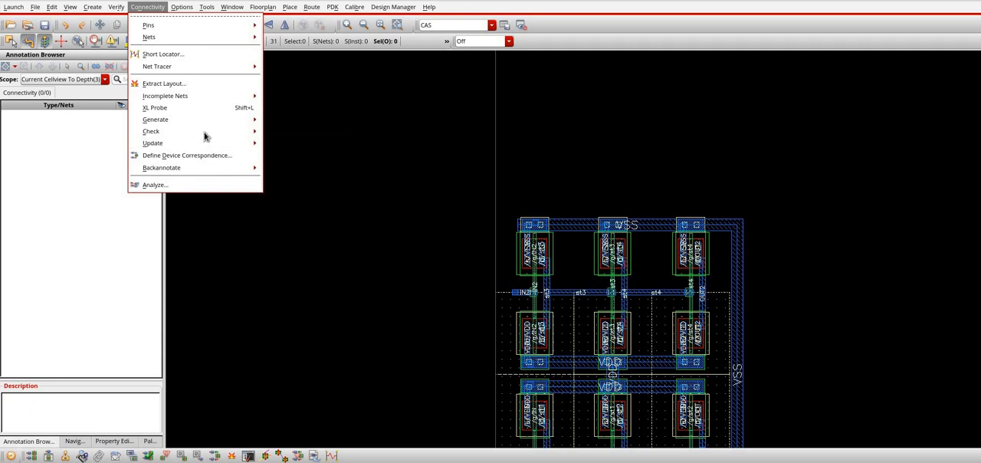
pyautogui.moveTo(205, 134)
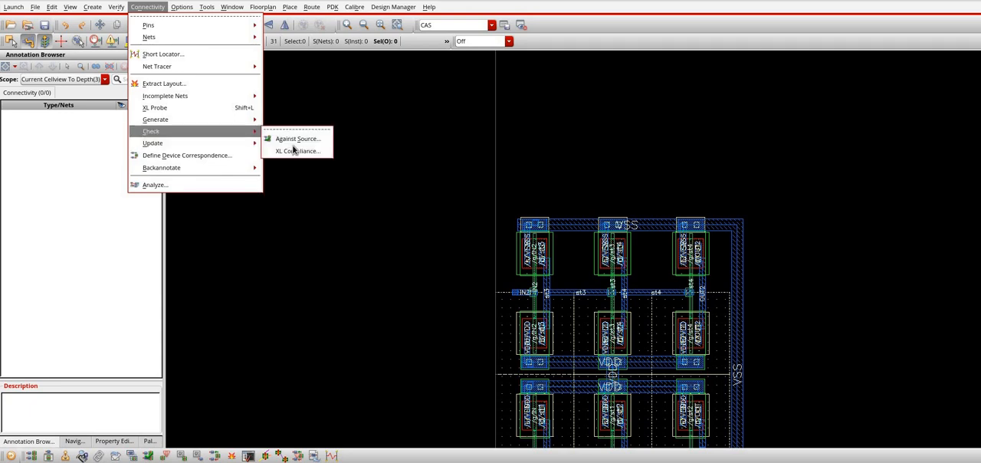
pyautogui.click(452, 131)
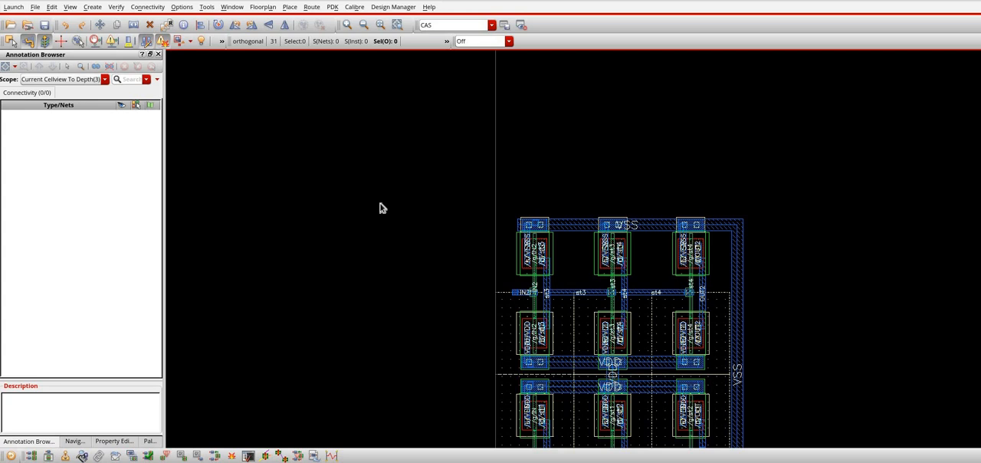
pyautogui.click(321, 207)
pyautogui.click(378, 294)
pyautogui.click(396, 322)
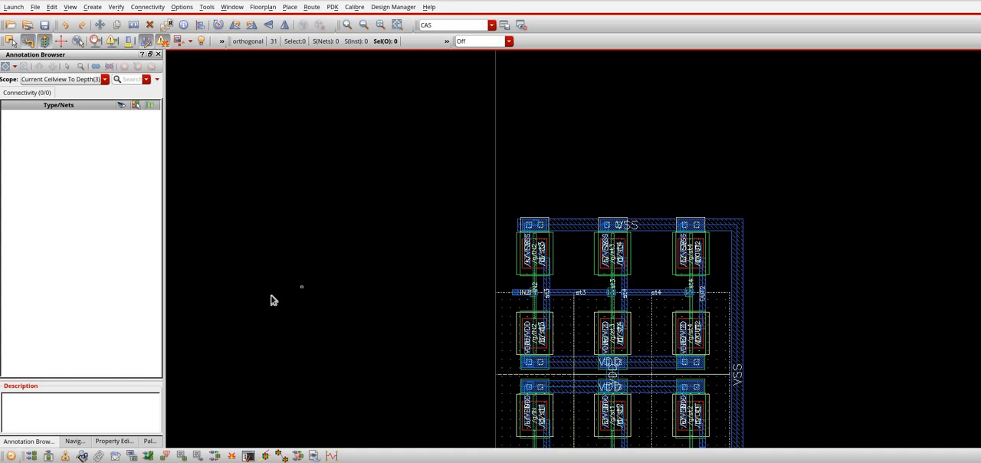